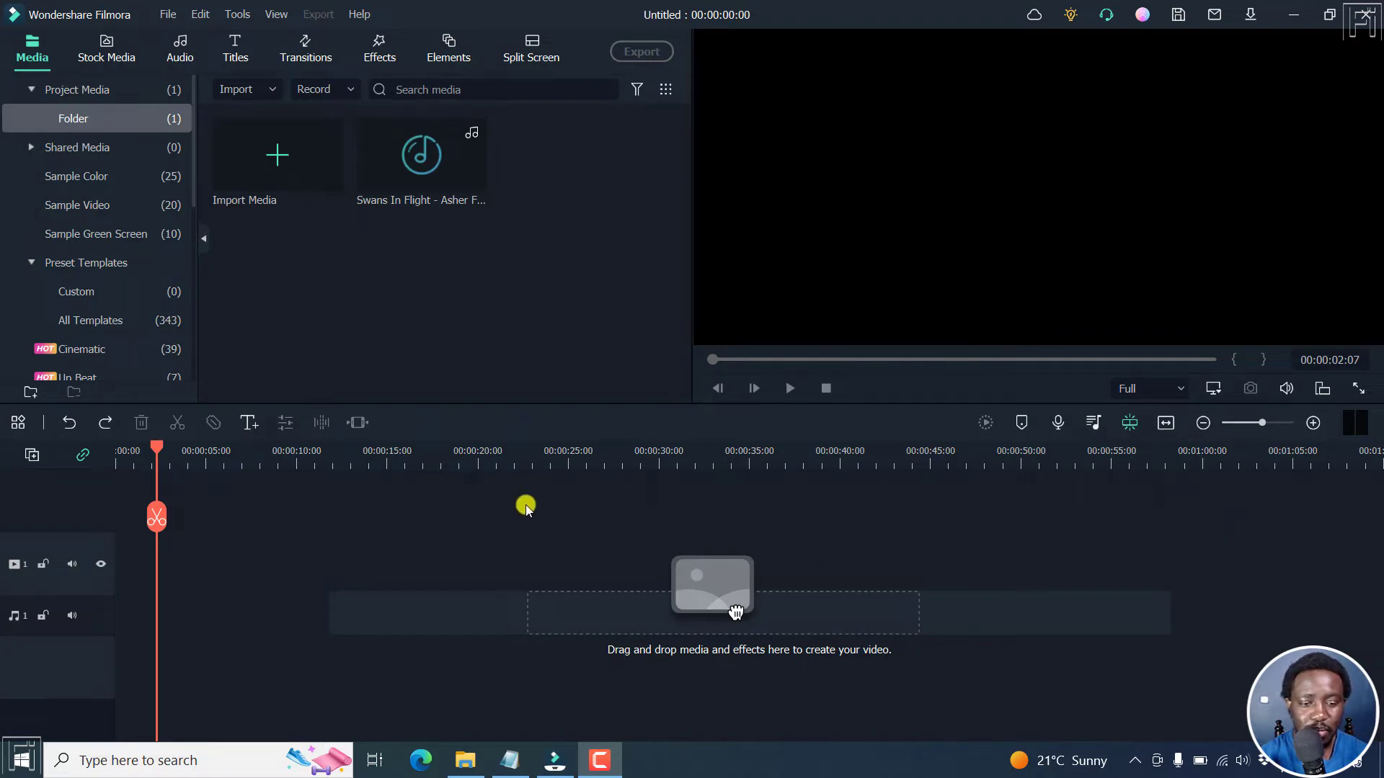
- Import the three "Intro - Comment and Outro for YouTube" videos, numbered 1 to 3, into the project media
{"action": "mouse_move", "coordinate": [433, 174]}
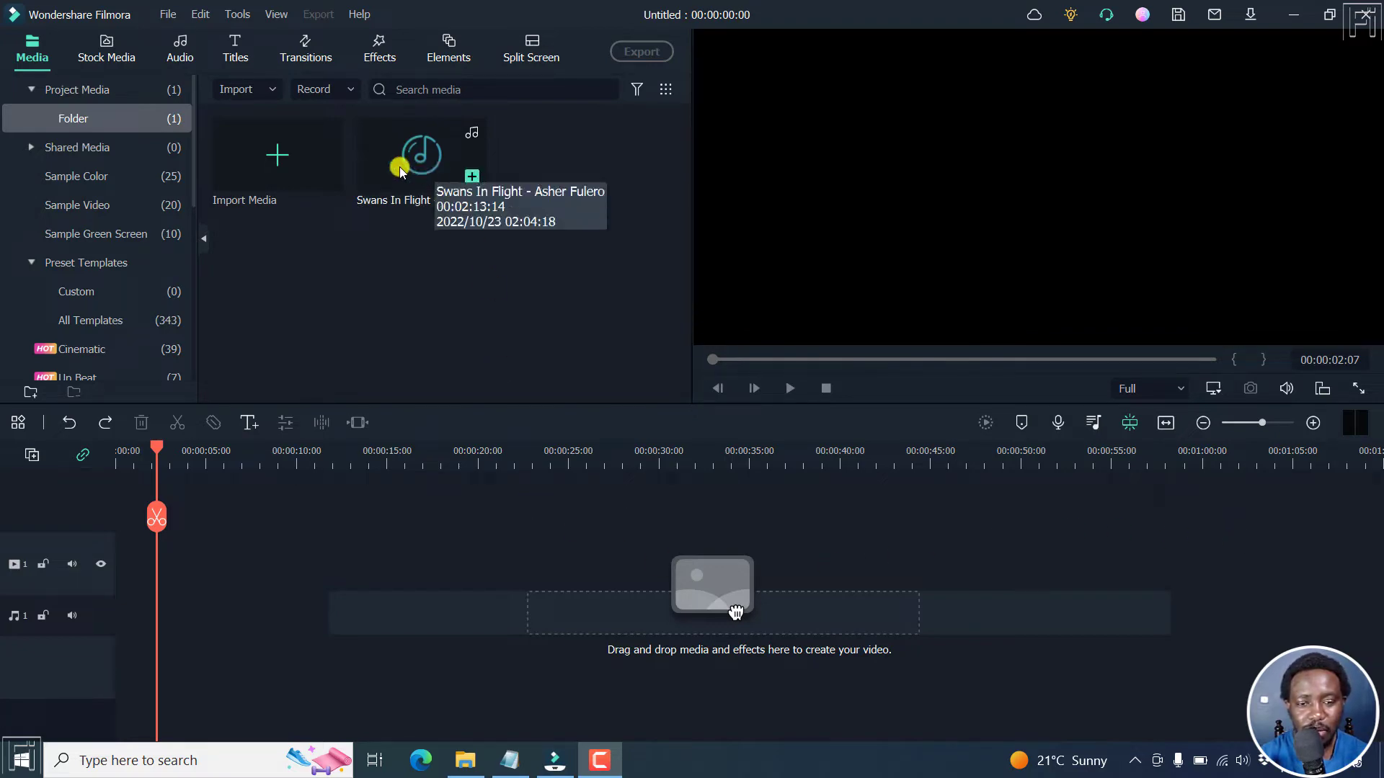
{"action": "left_click", "coordinate": [290, 153]}
{"action": "left_click", "coordinate": [143, 167]}
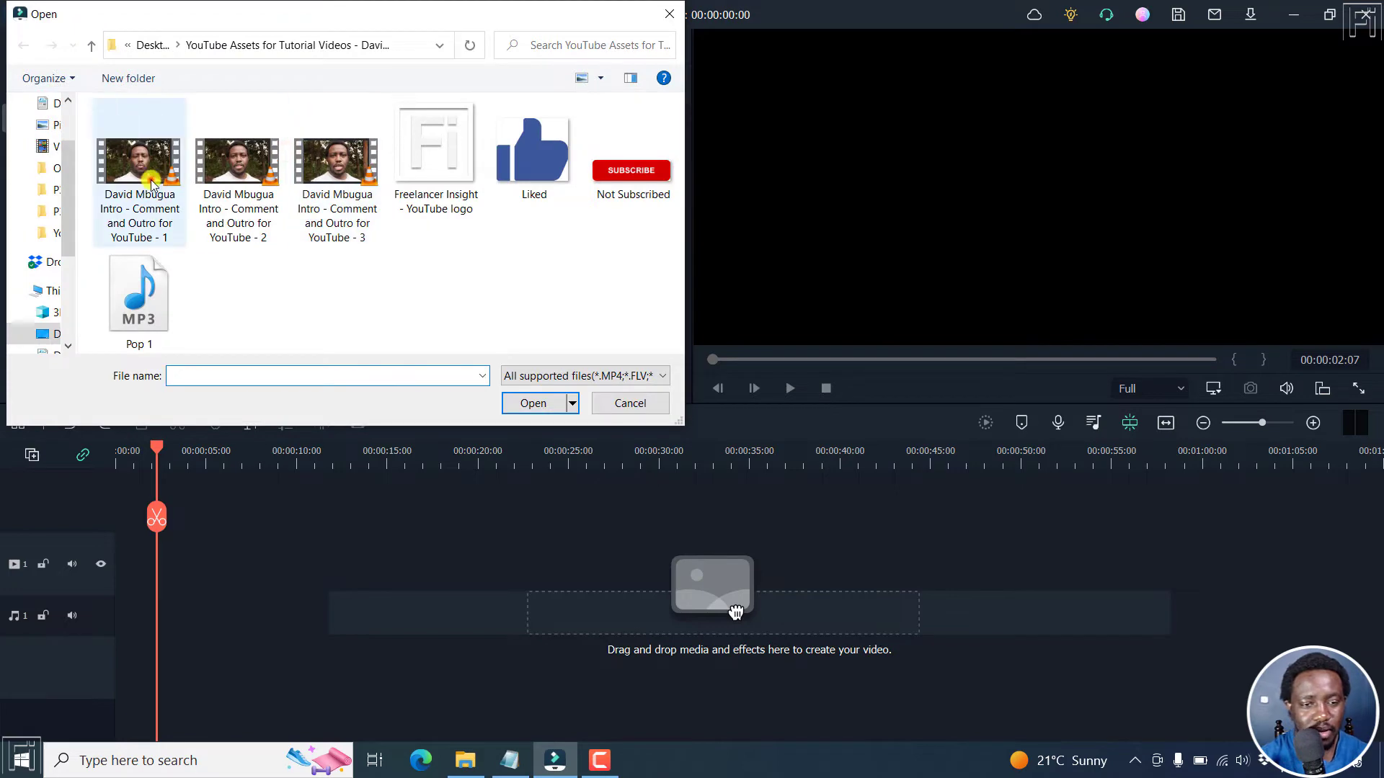
{"action": "left_click", "coordinate": [319, 199], "text": "shift"}
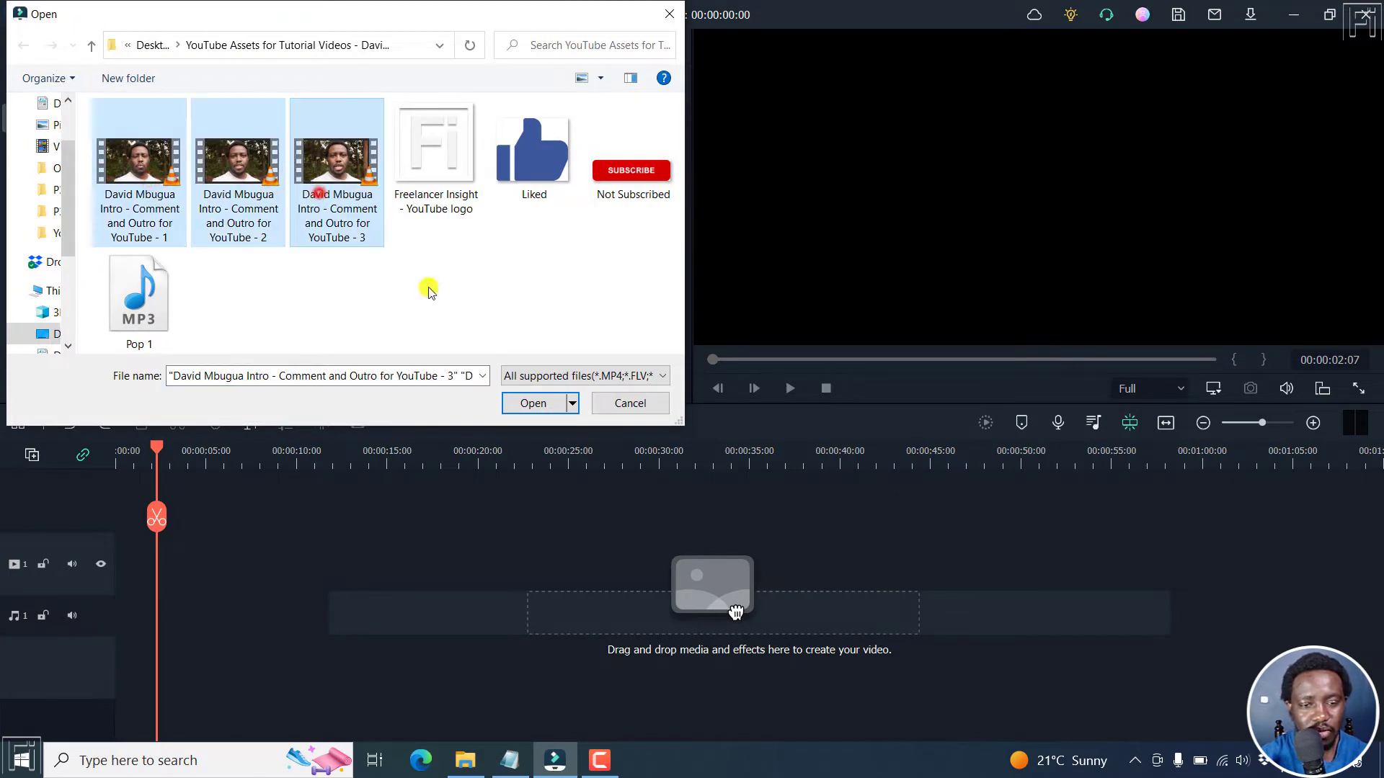
{"action": "left_click", "coordinate": [531, 403]}
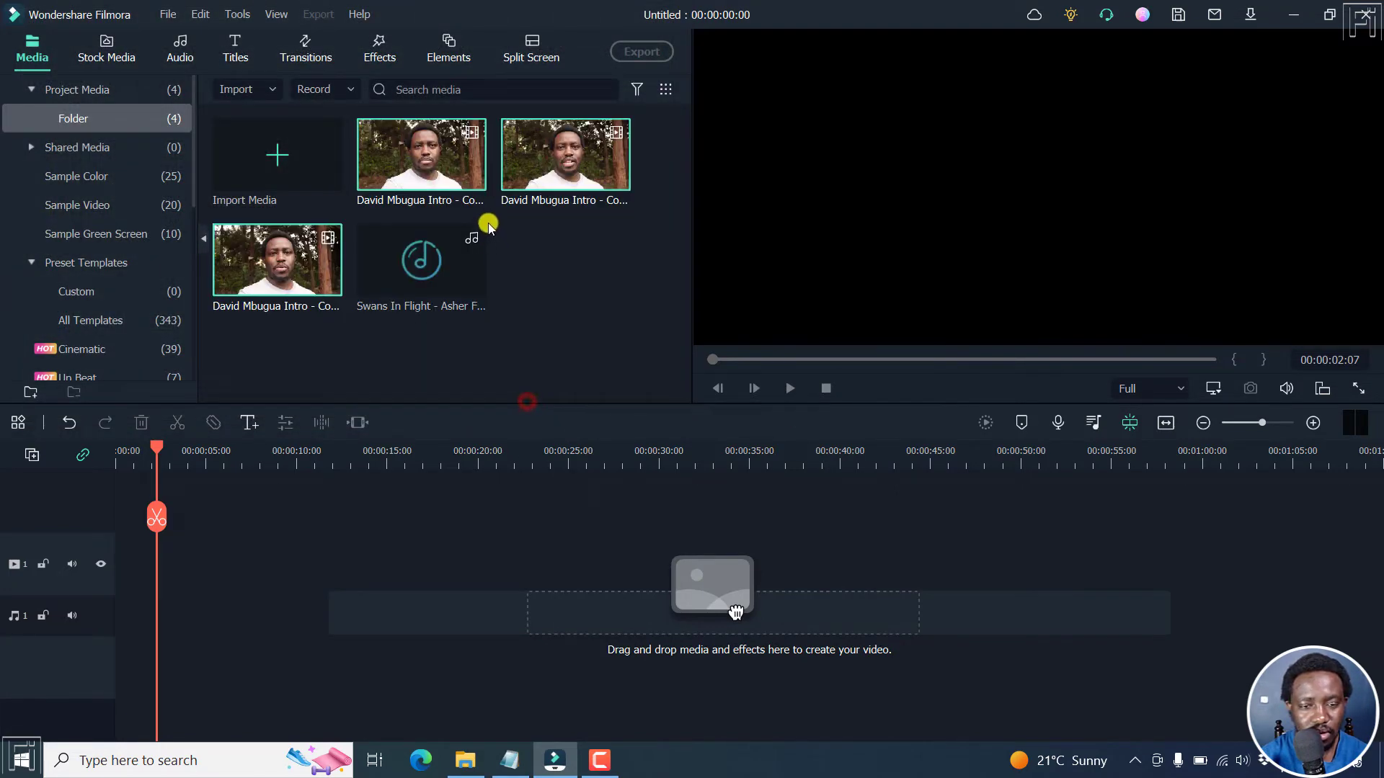
- Add the three imported videos one after another to video track 1
{"action": "left_click", "coordinate": [475, 179]}
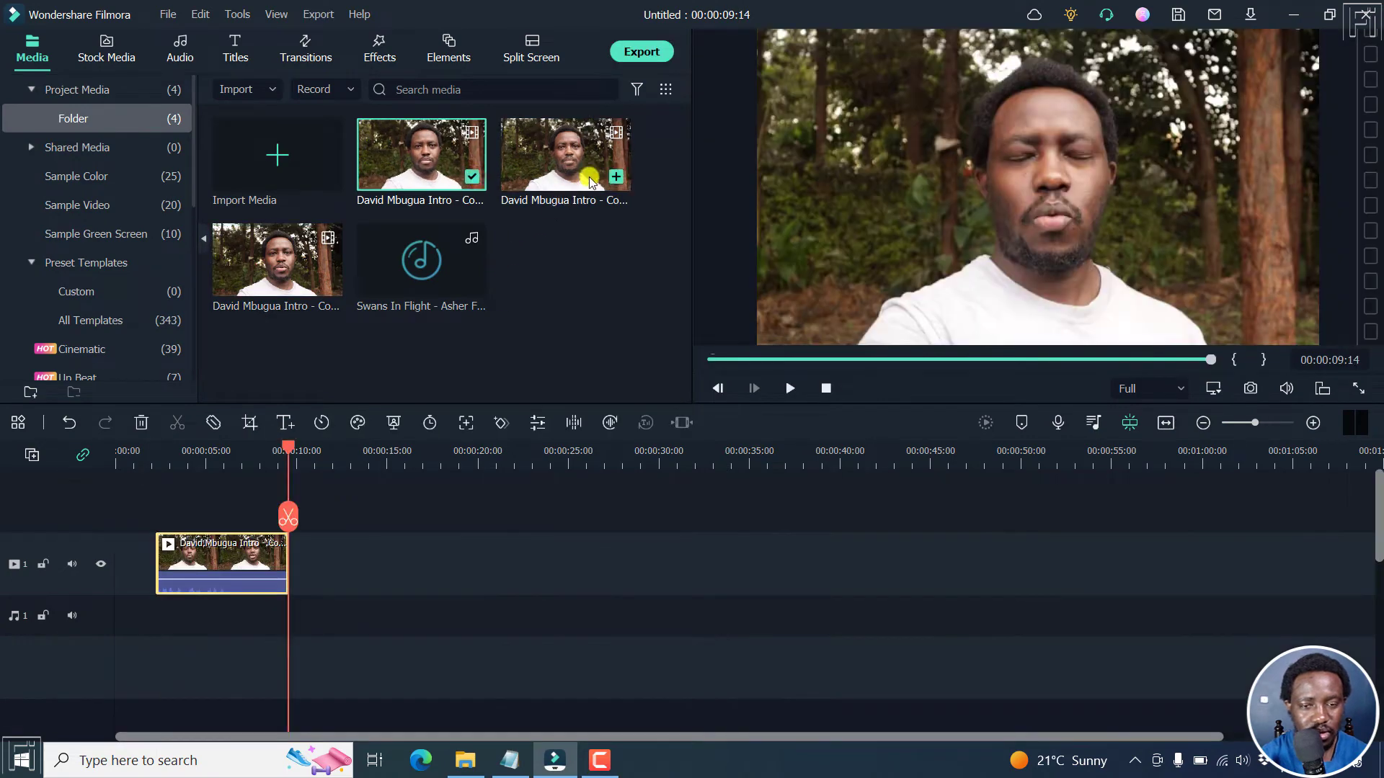
{"action": "left_click", "coordinate": [614, 177]}
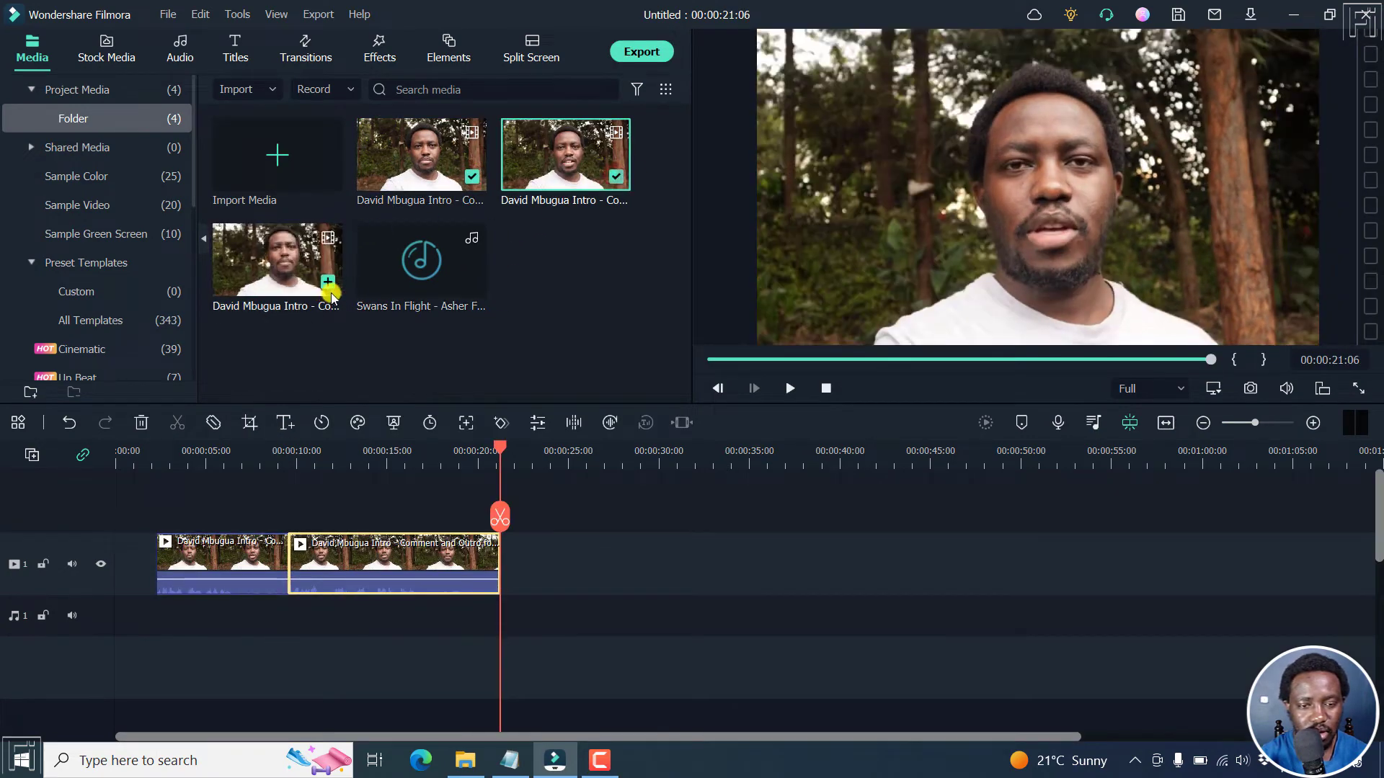
{"action": "left_click", "coordinate": [330, 284]}
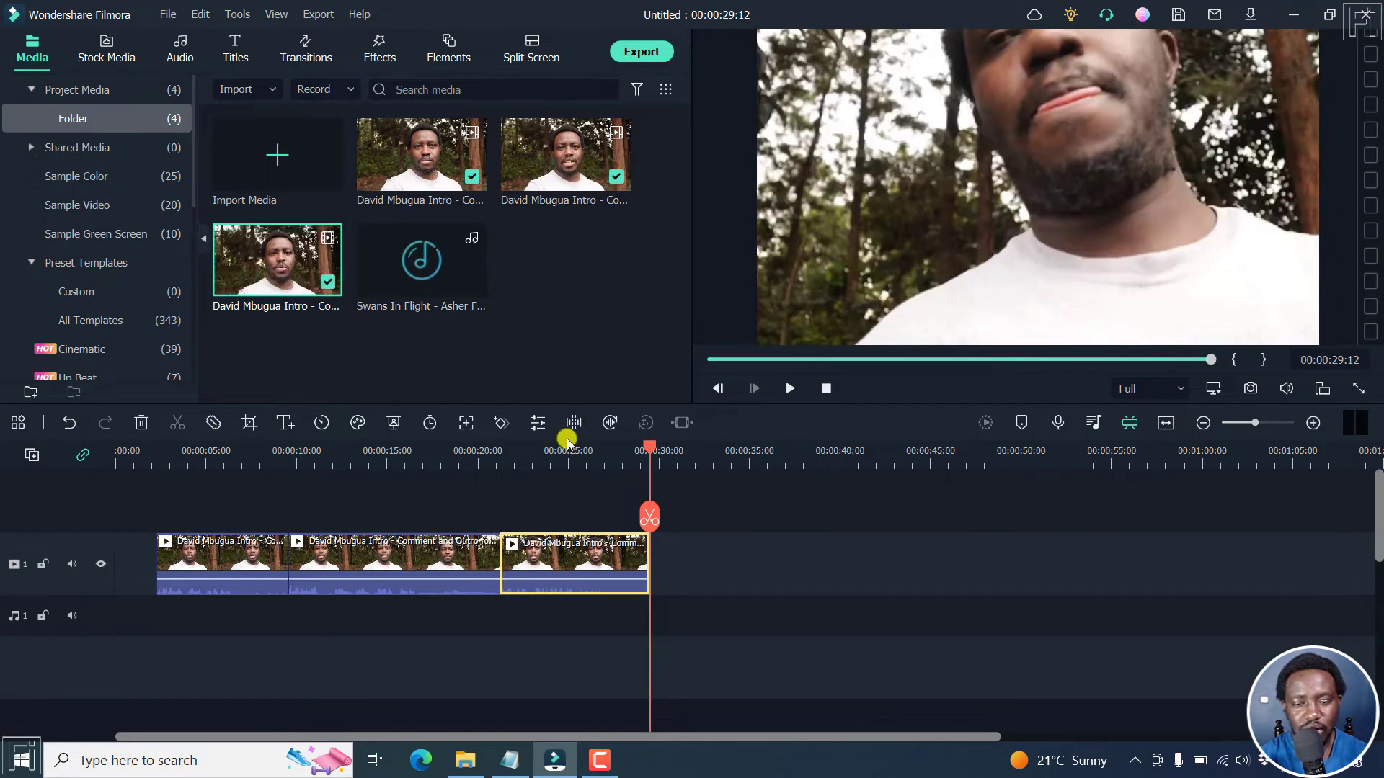
- Scrub back over the placed clips and play the empty stretch at the beginning of the timeline
{"action": "left_click_drag", "start_coordinate": [649, 451], "coordinate": [164, 504]}
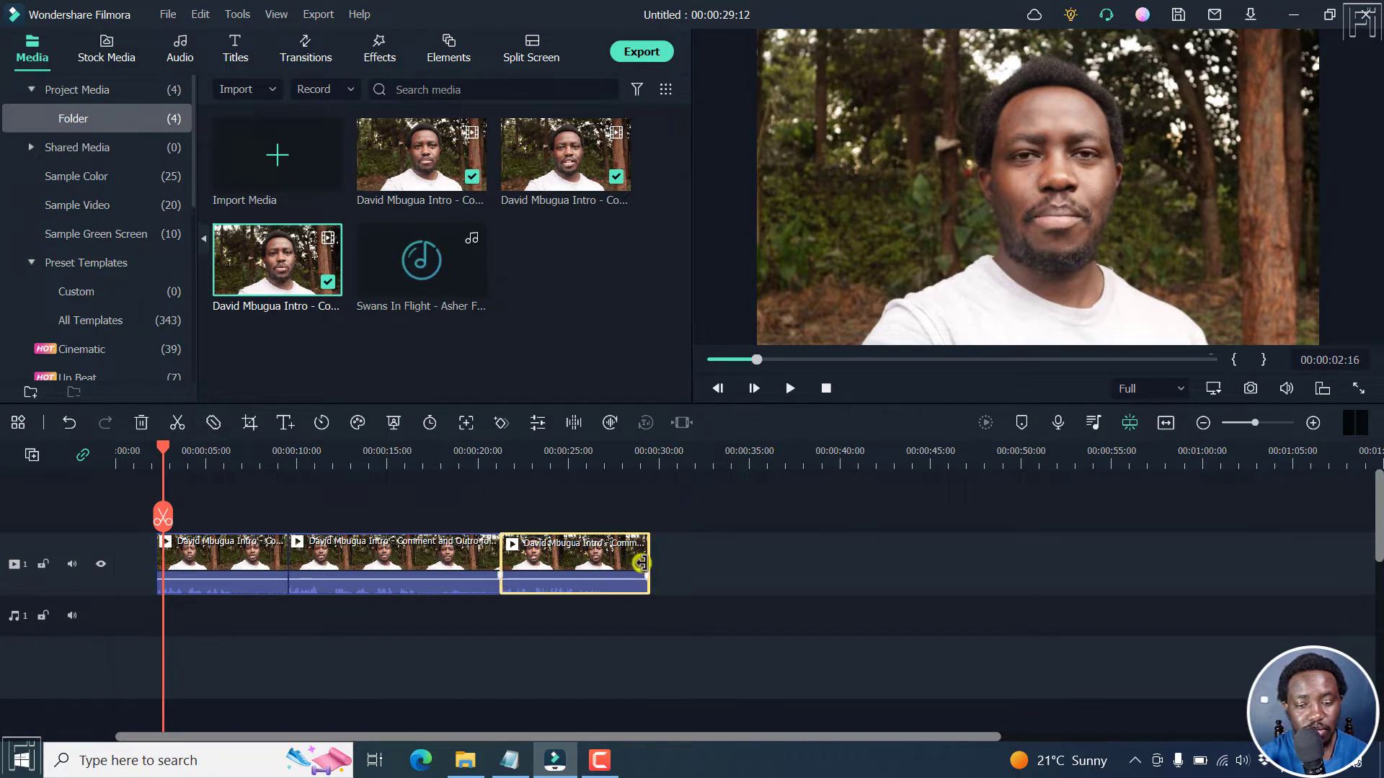
{"action": "left_click_drag", "start_coordinate": [641, 563], "coordinate": [643, 567]}
{"action": "left_click", "coordinate": [694, 559]}
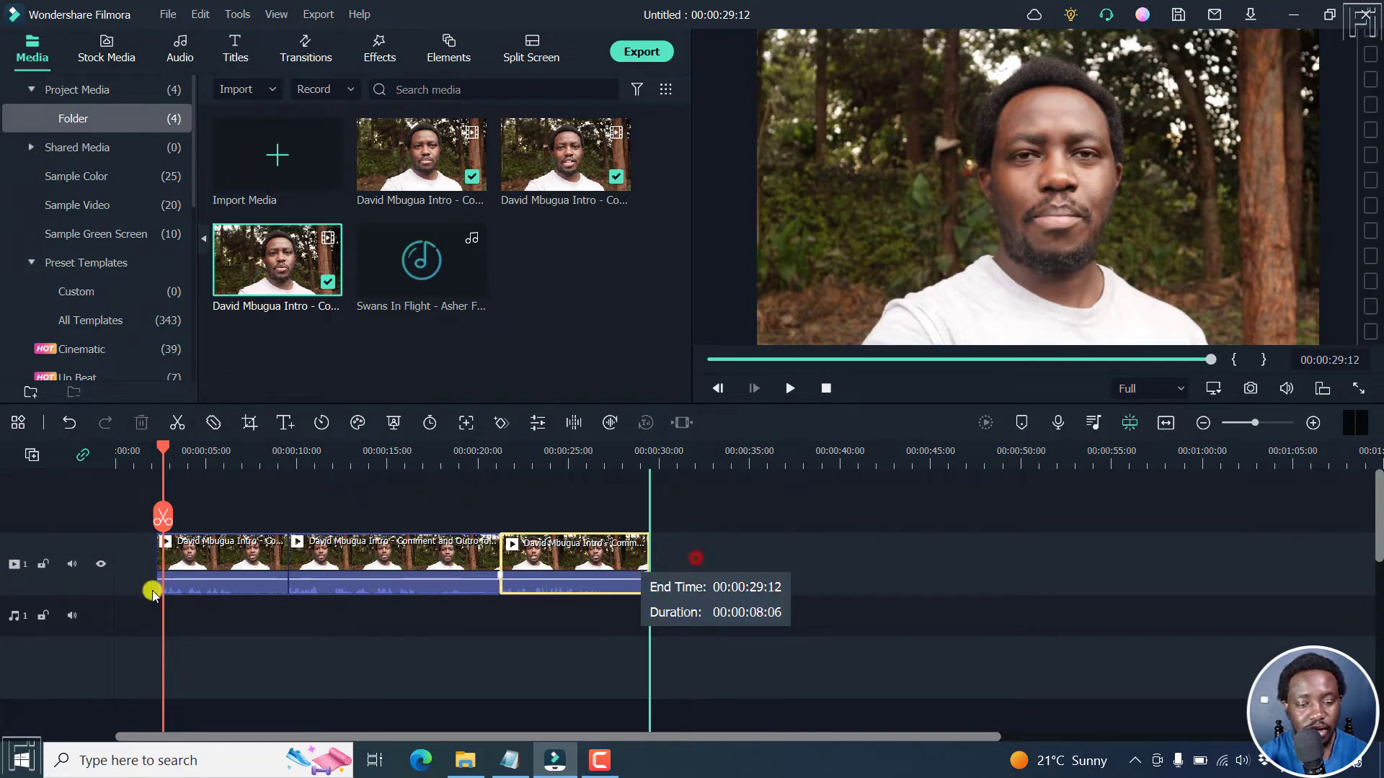
{"action": "left_click_drag", "start_coordinate": [88, 584], "coordinate": [69, 576]}
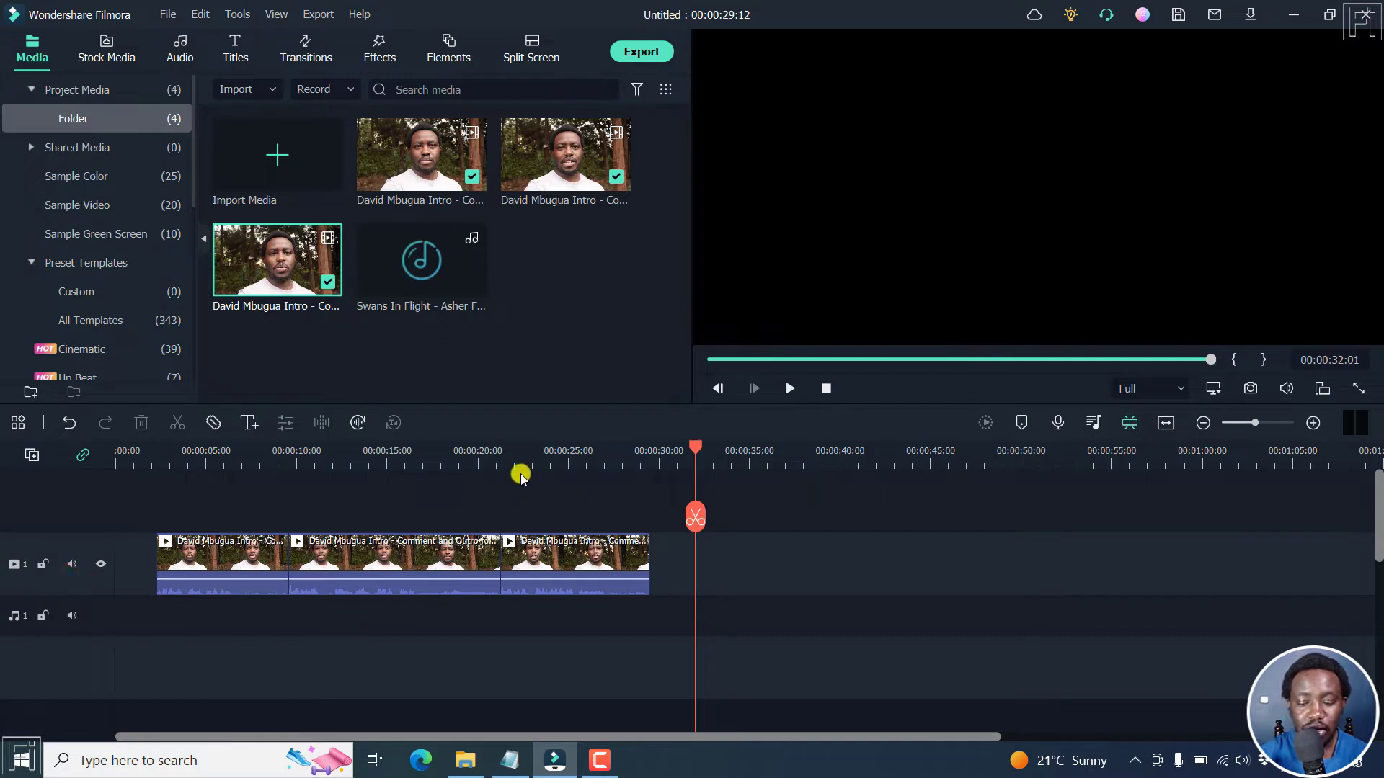
{"action": "key", "text": "Home"}
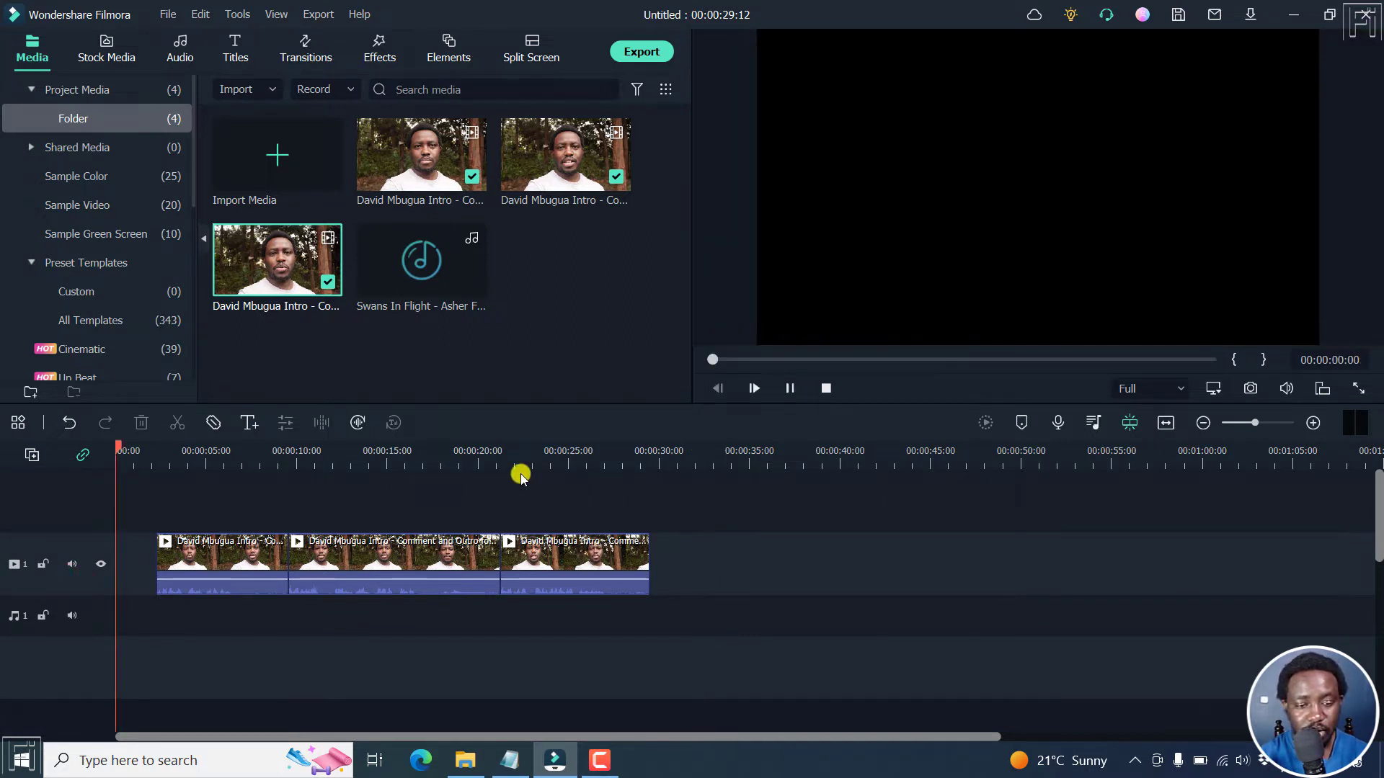
{"action": "key", "text": "space"}
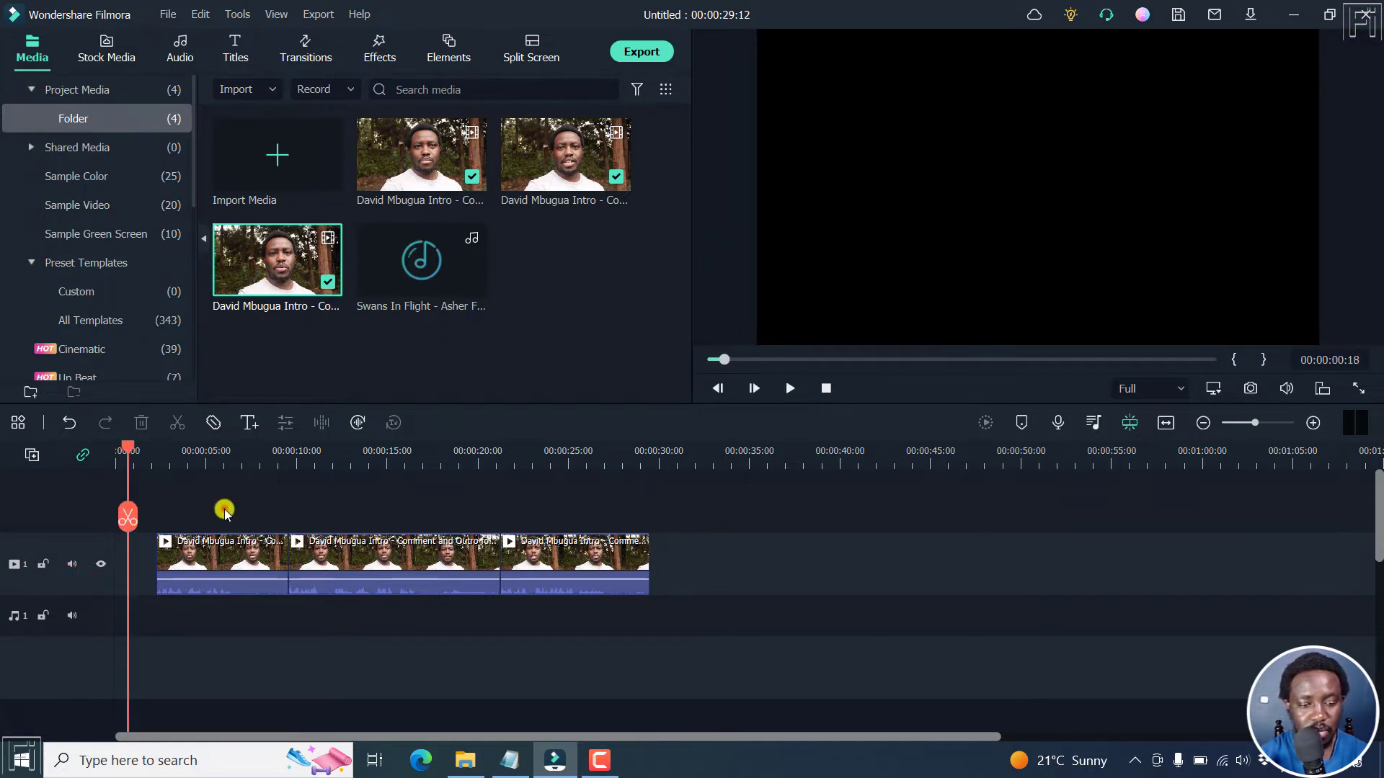
- Move all three video clips together to the start of the timeline and play back the opening
{"action": "left_click_drag", "start_coordinate": [225, 511], "coordinate": [702, 563]}
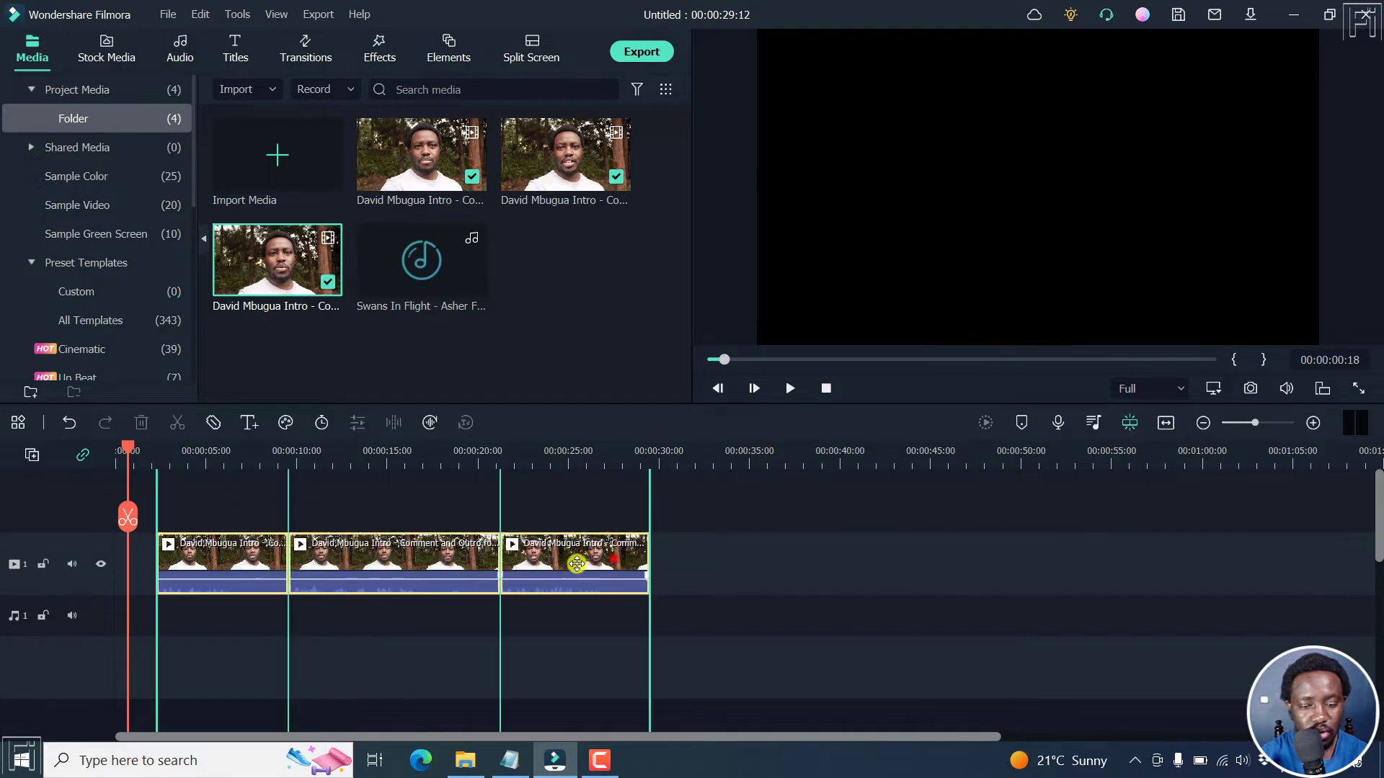
{"action": "left_click_drag", "start_coordinate": [577, 564], "coordinate": [537, 564]}
{"action": "key", "text": "Home"}
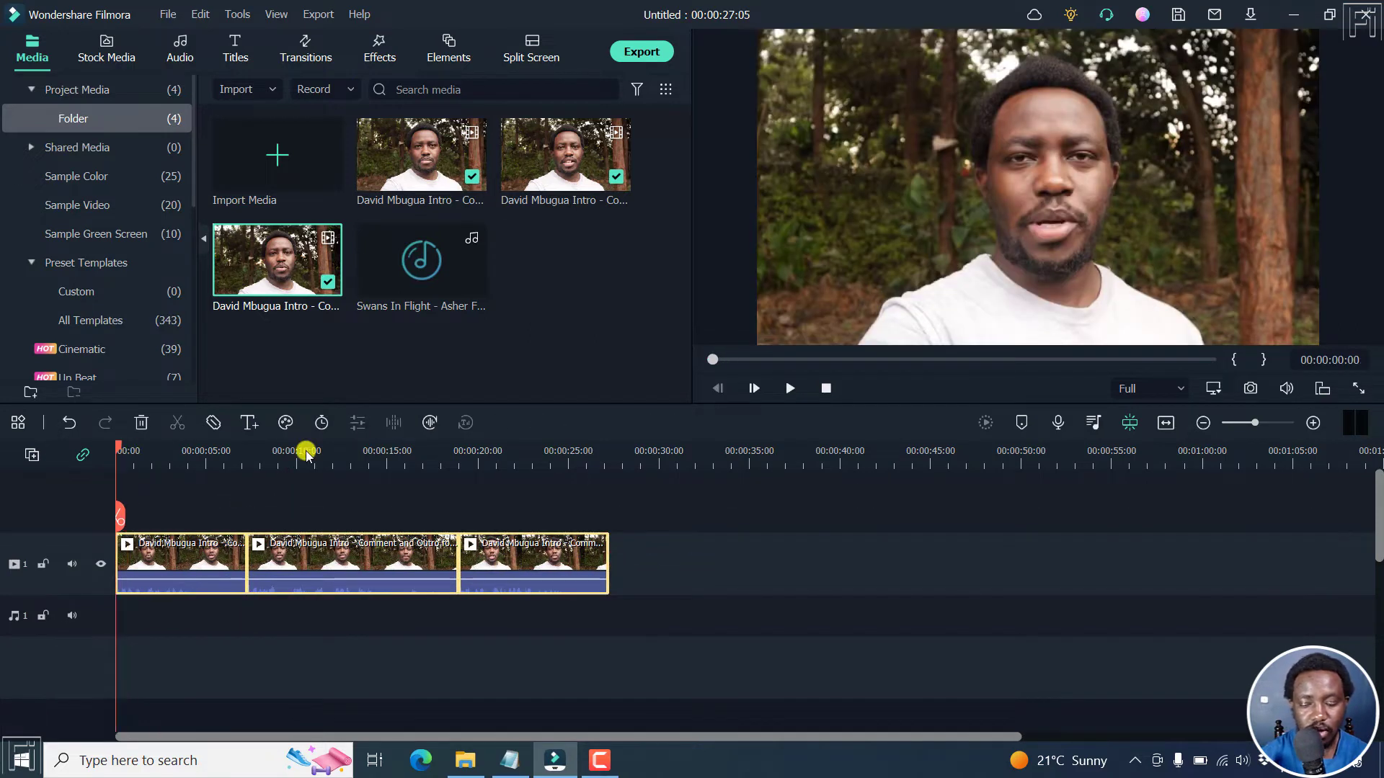
{"action": "key", "text": "space"}
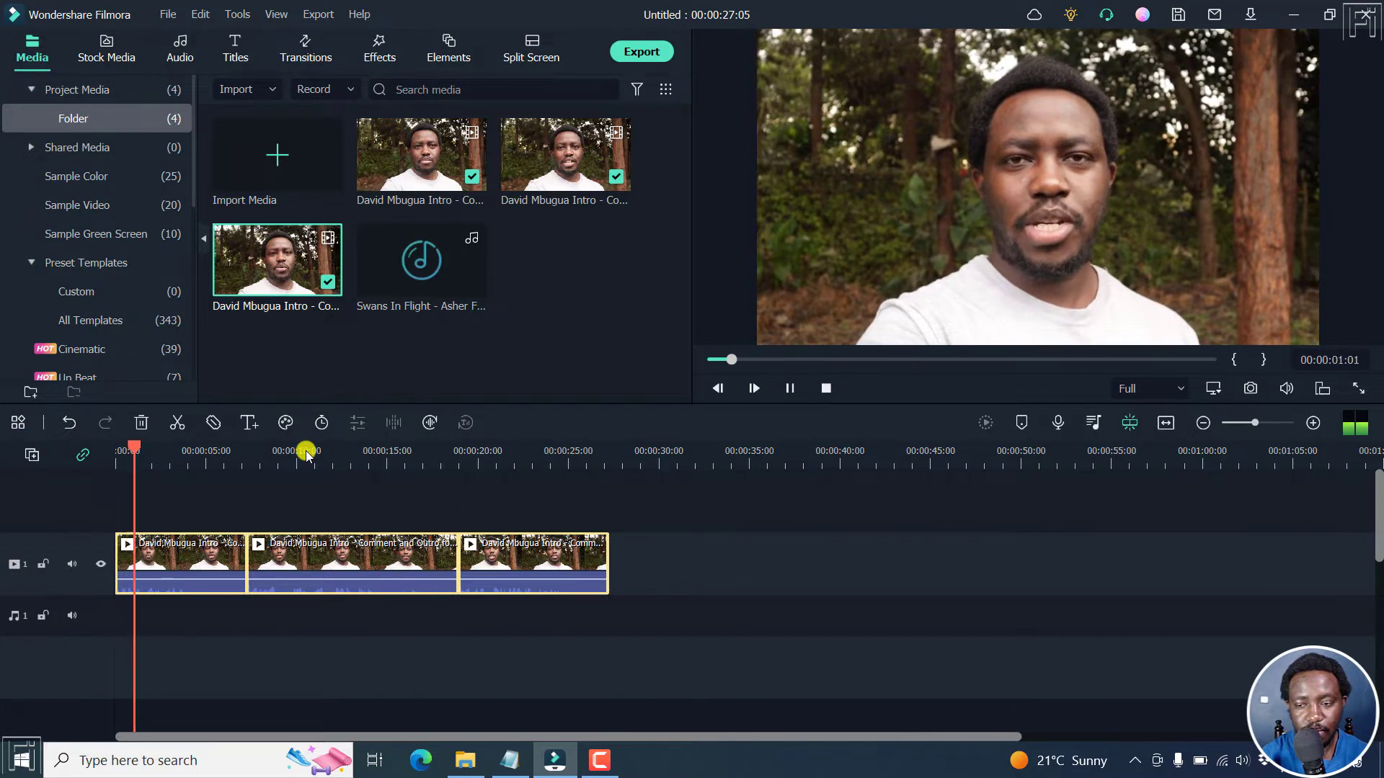
{"action": "key", "text": "space"}
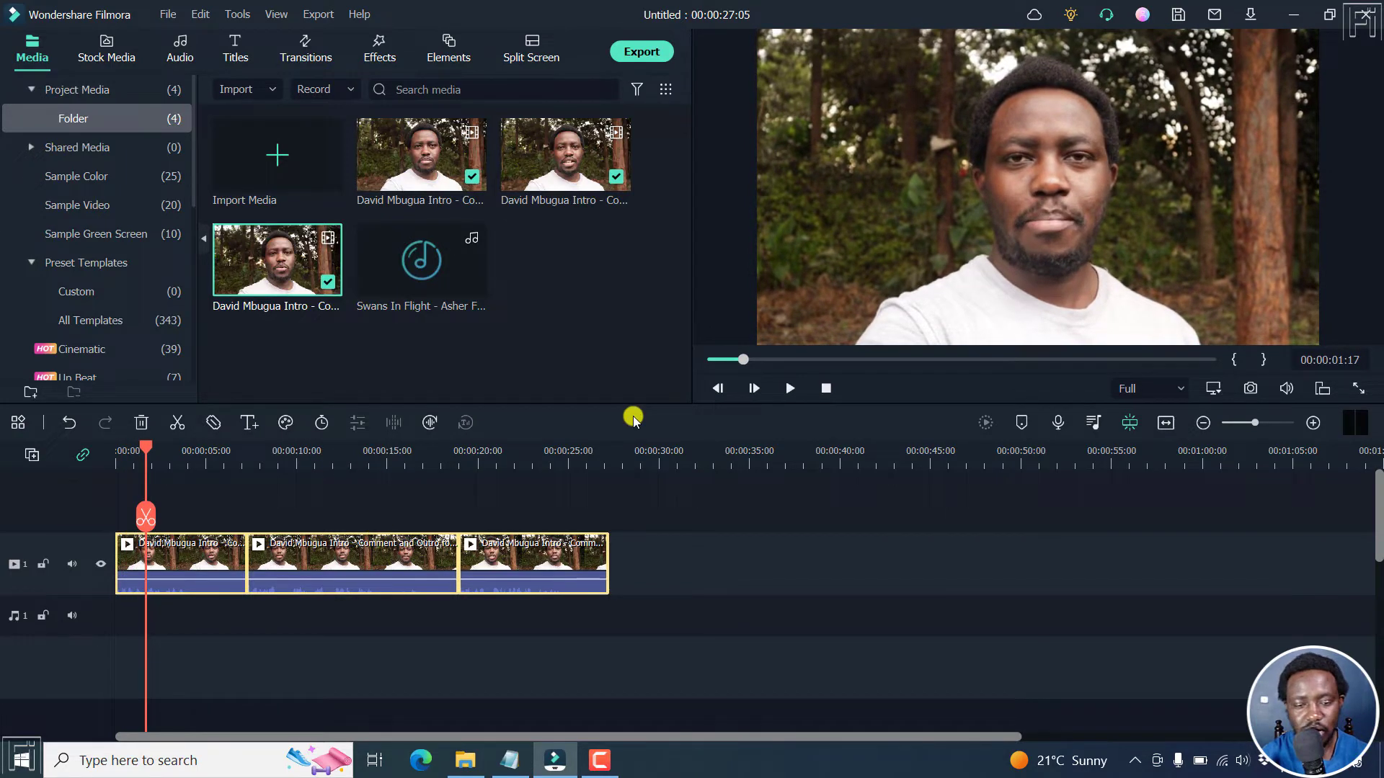
{"action": "key", "text": "space"}
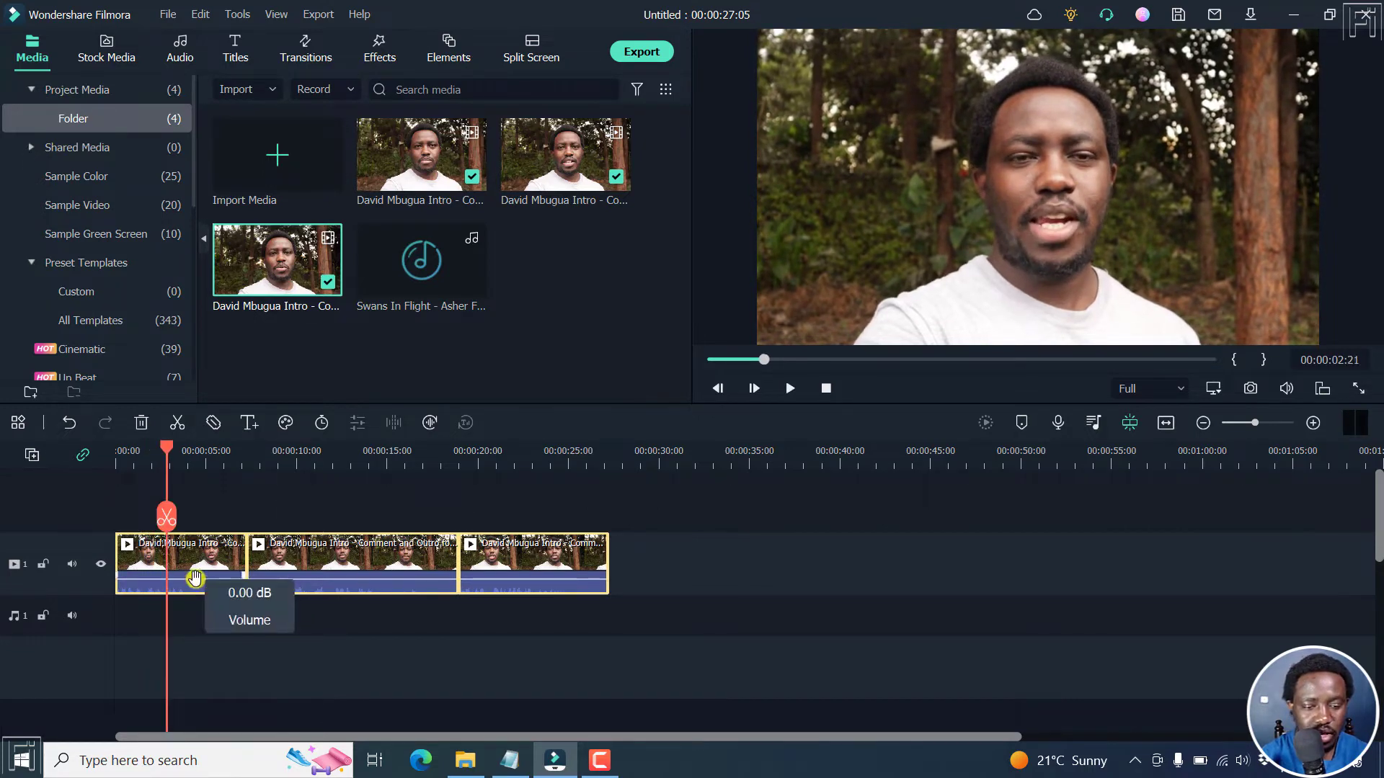
- Raise the volume of the three video clips to 4.29 dB and listen to the speech
{"action": "left_click_drag", "start_coordinate": [182, 580], "coordinate": [217, 566]}
{"action": "left_click_drag", "start_coordinate": [322, 580], "coordinate": [318, 578]}
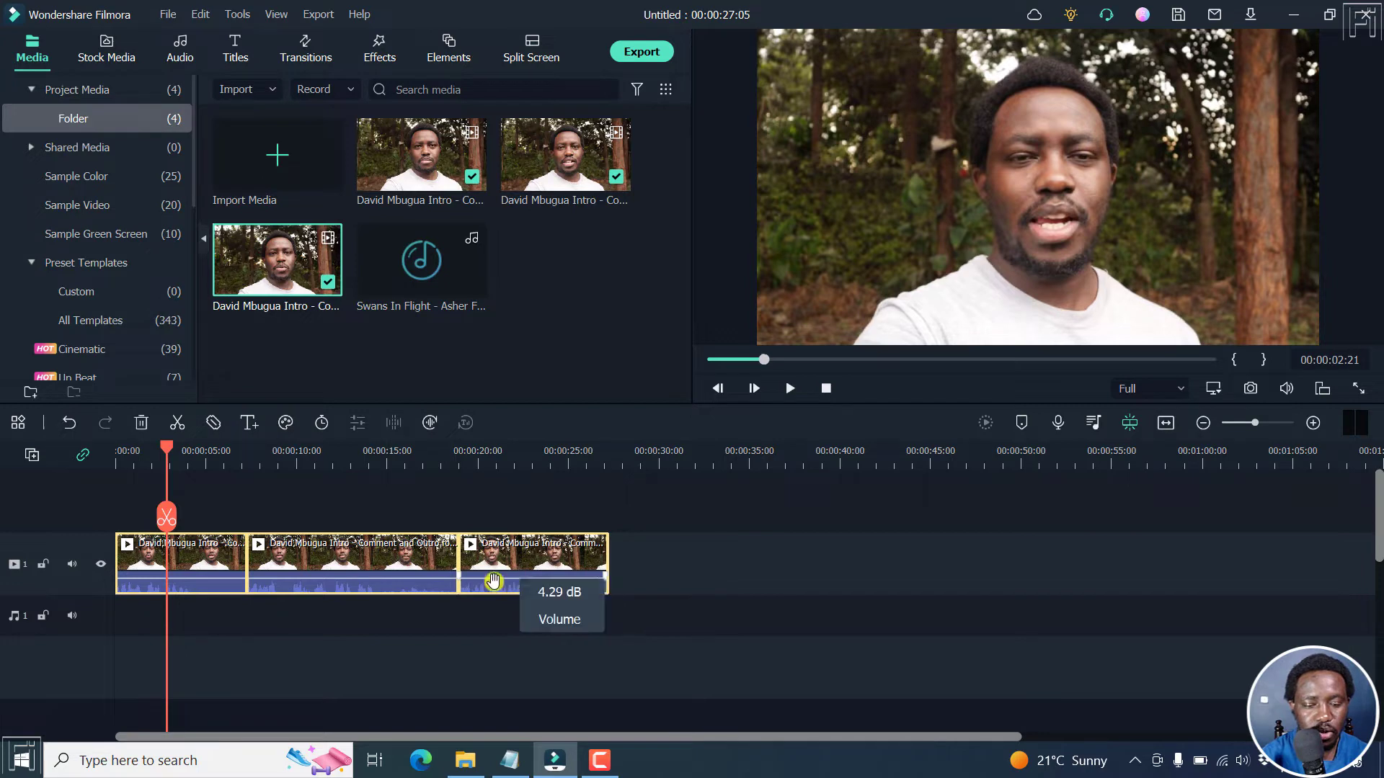
{"action": "key", "text": "space"}
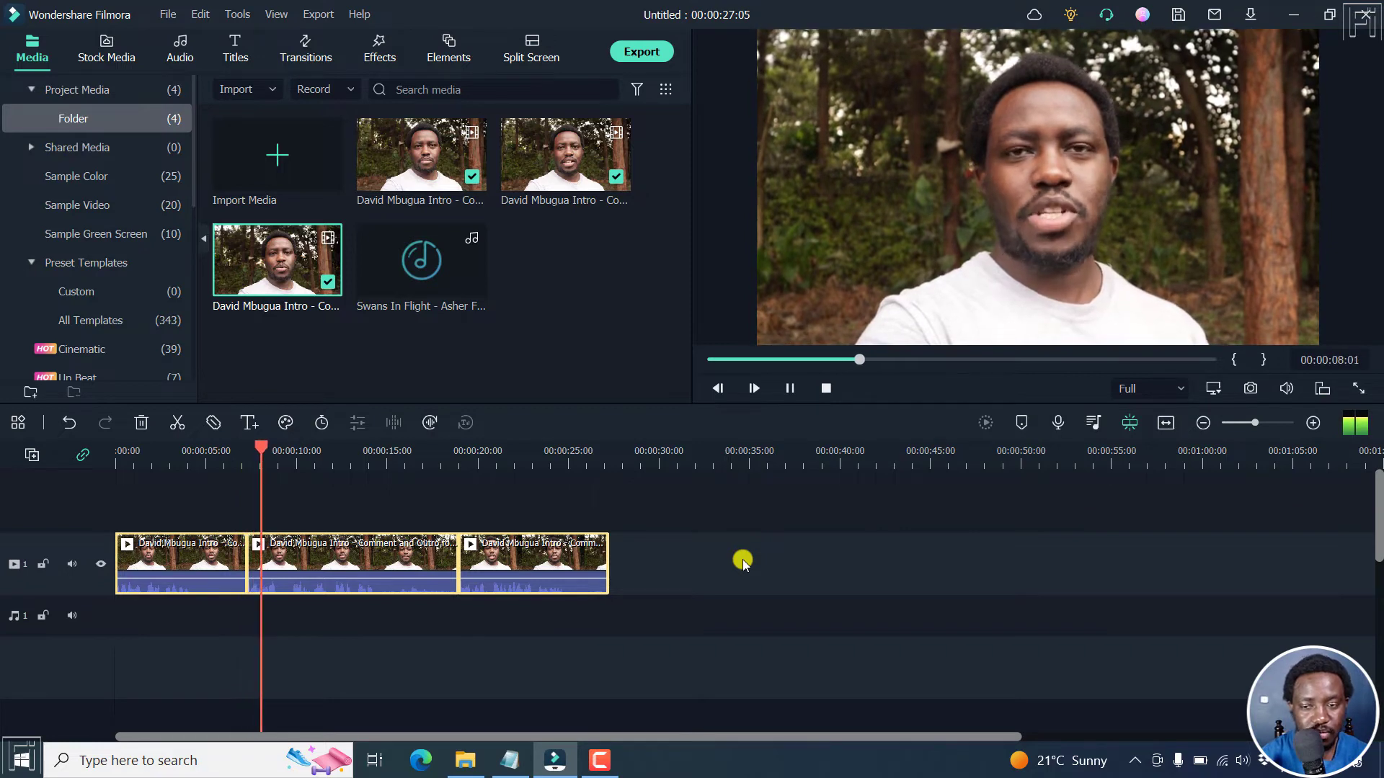
{"action": "key", "text": "space"}
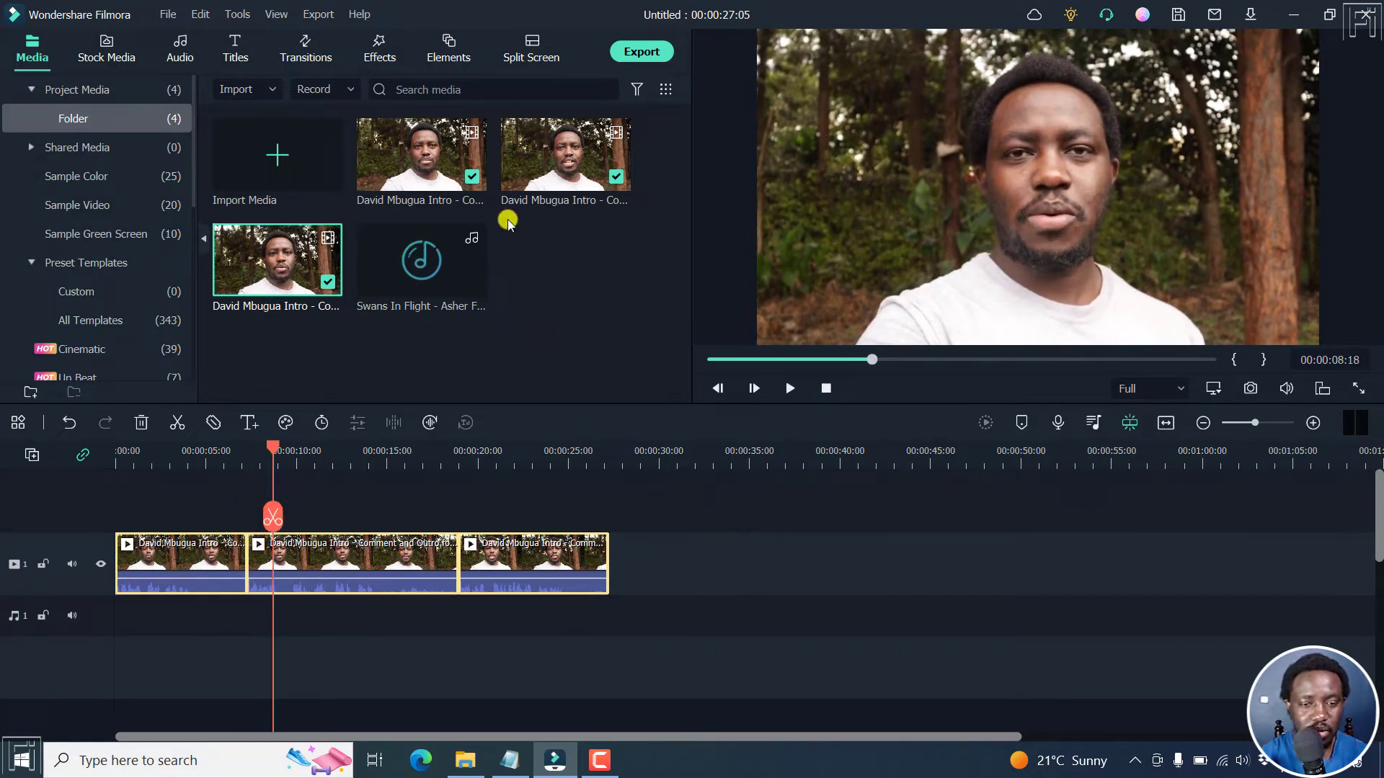
- Place the "Swans In Flight" music on audio track 1 at the timeline start and play the mix from the beginning
{"action": "left_click_drag", "start_coordinate": [459, 284], "coordinate": [119, 606]}
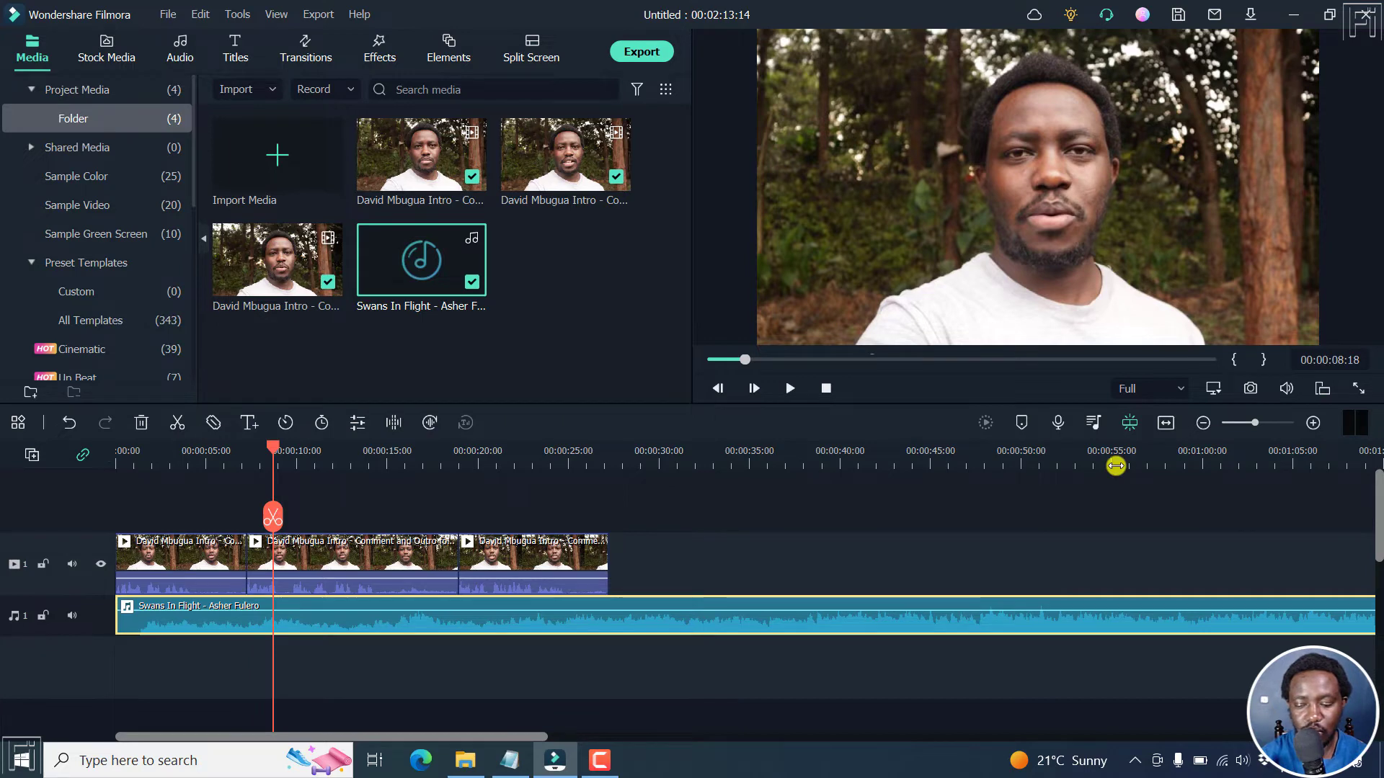
{"action": "key", "text": "Home"}
{"action": "key", "text": "space"}
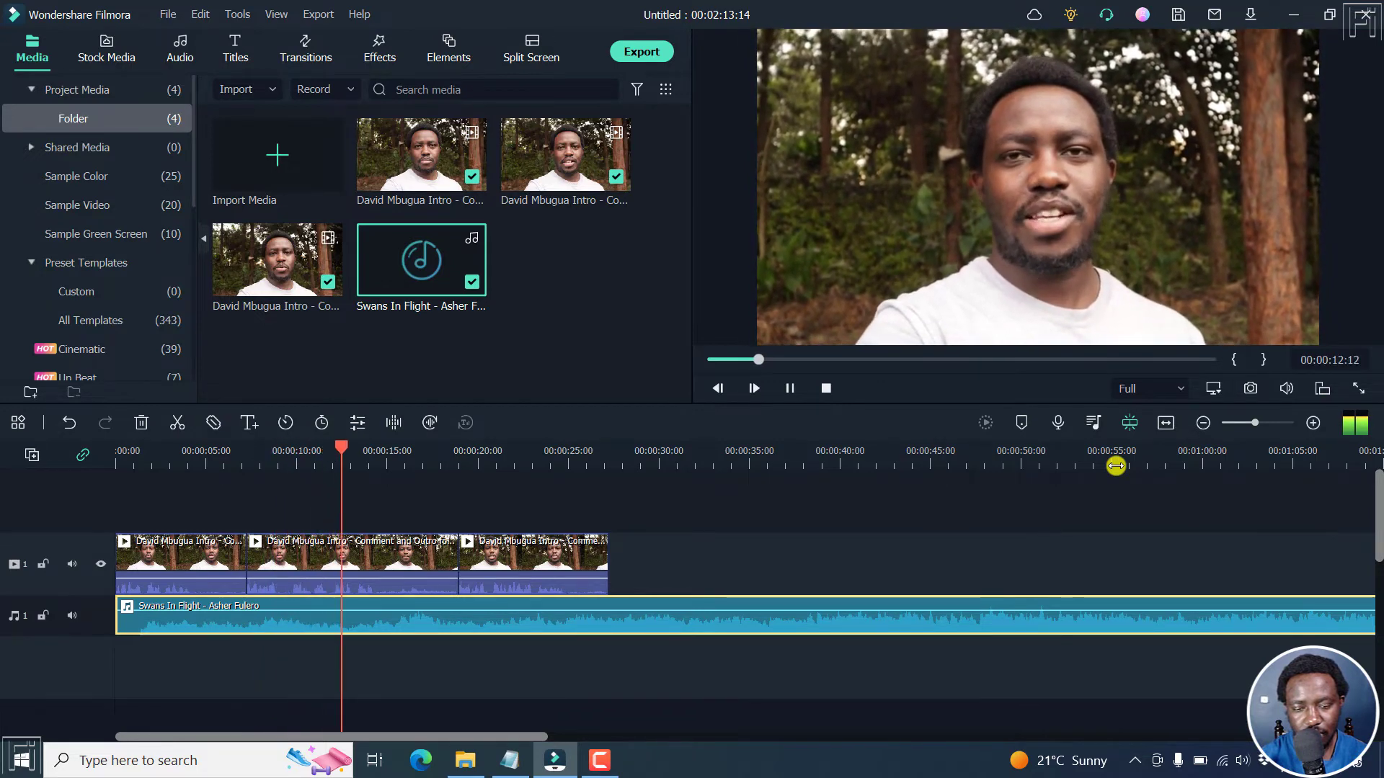
{"action": "key", "text": "space"}
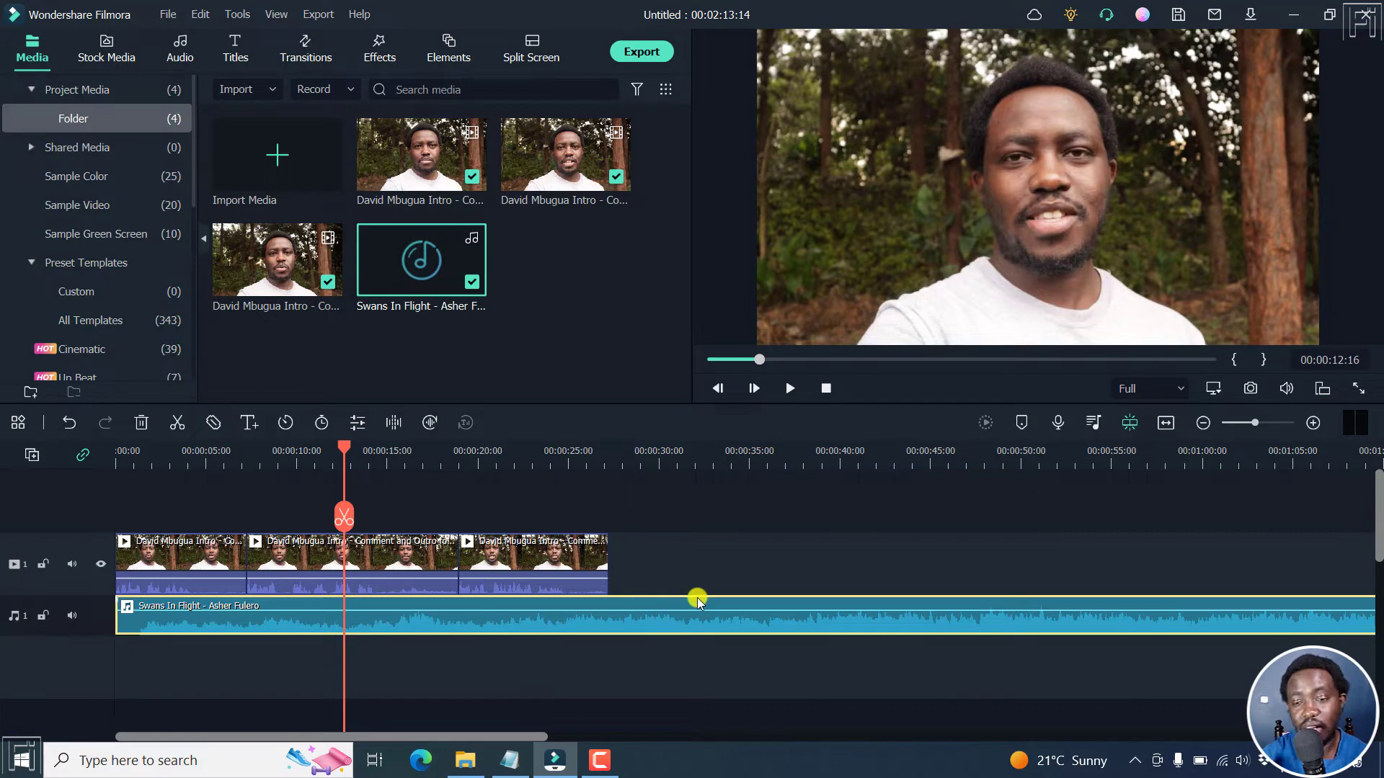
- Enable ducking for all three video clips to lower the volume of other clips, with the strength at 50 %
{"action": "left_click", "coordinate": [661, 570]}
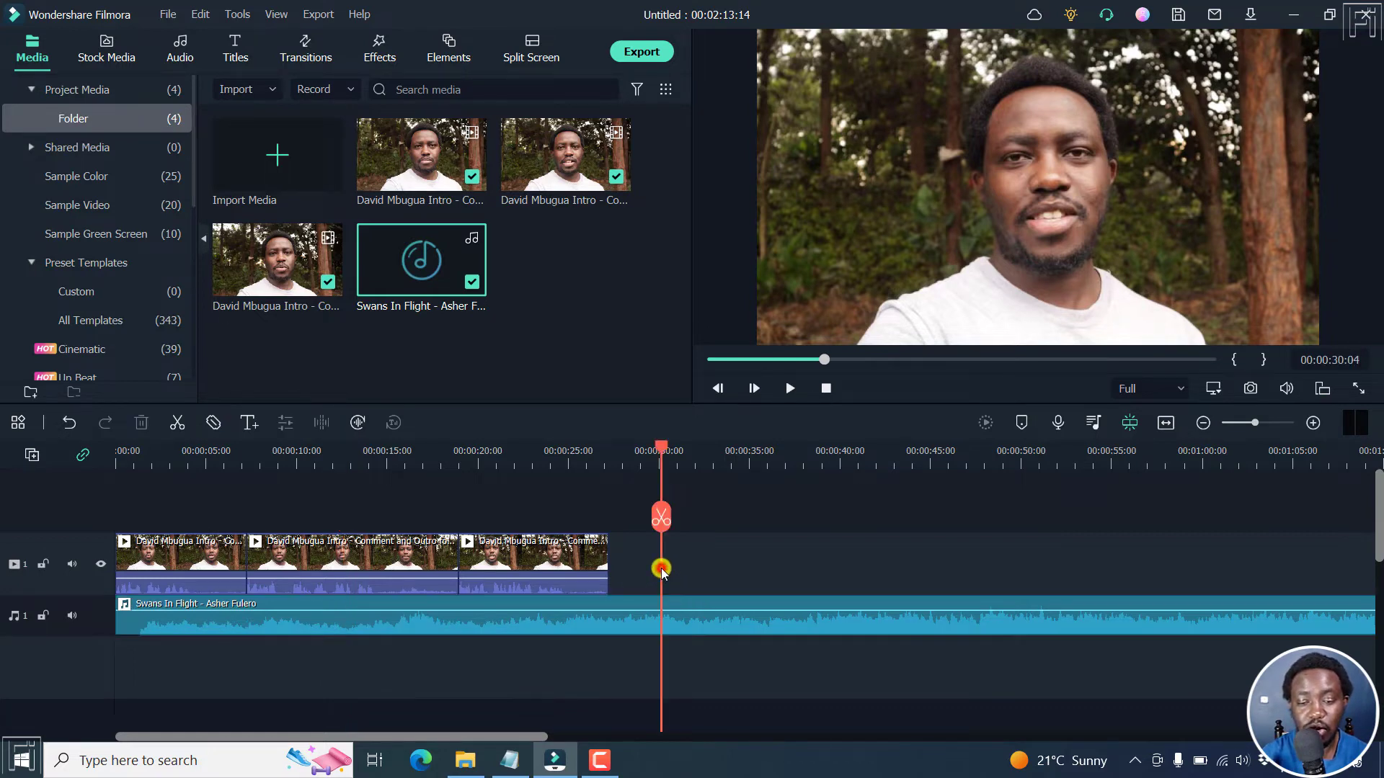
{"action": "left_click", "coordinate": [427, 455]}
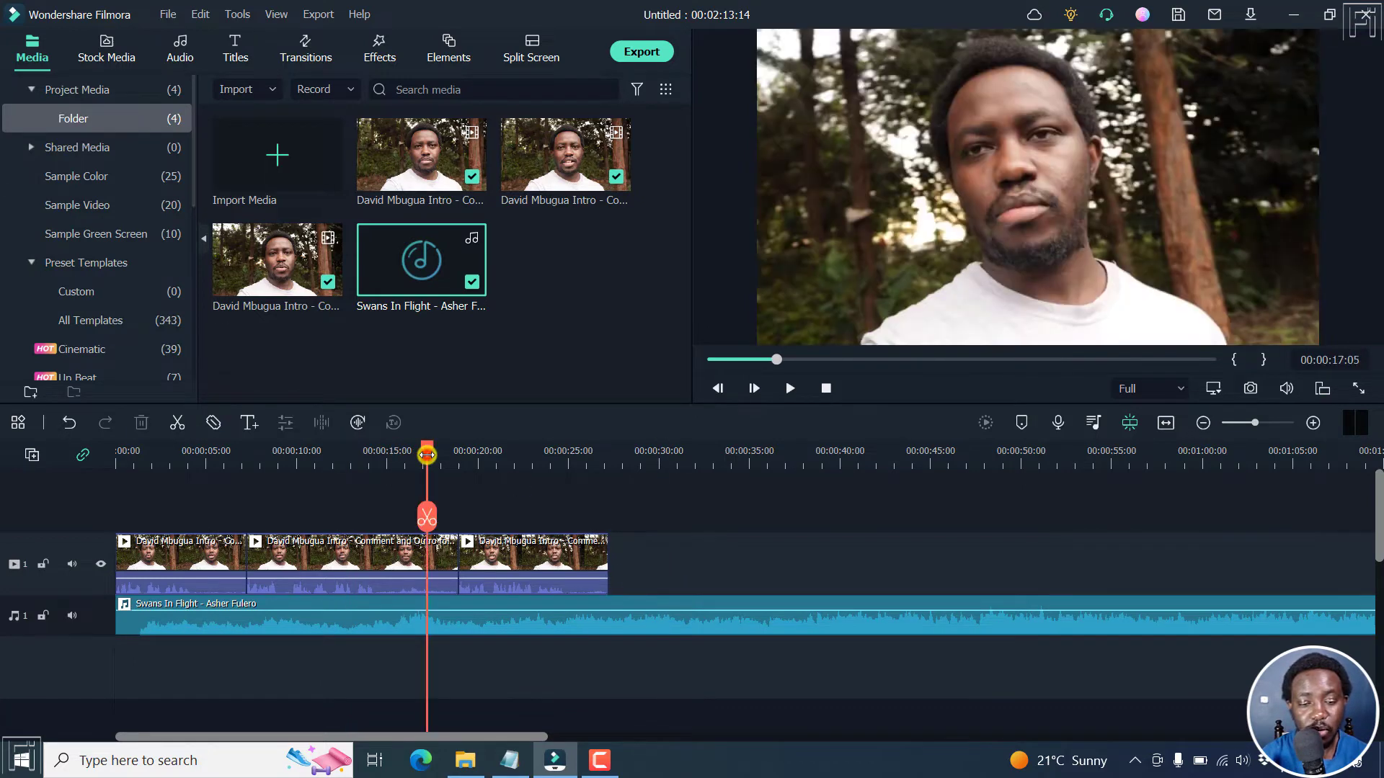
{"action": "left_click_drag", "start_coordinate": [663, 553], "coordinate": [199, 565]}
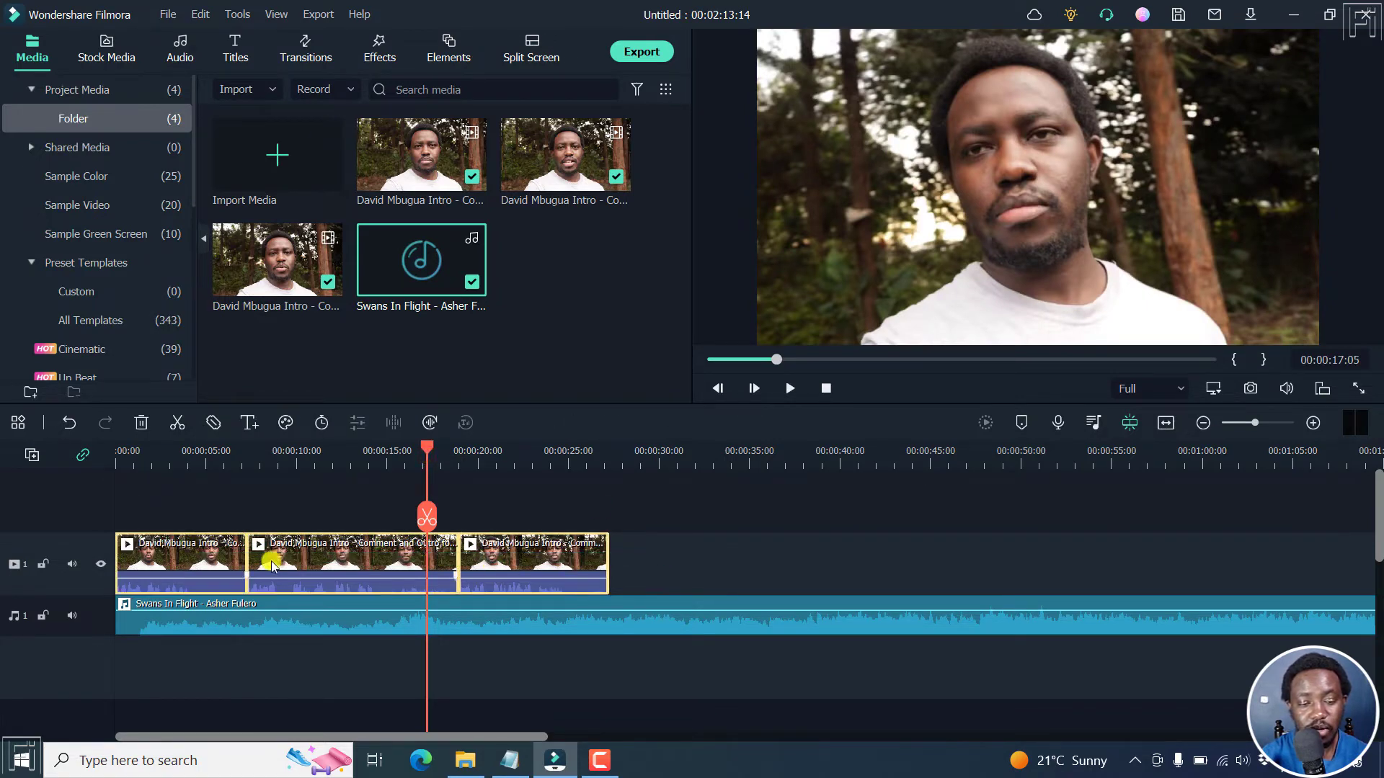
{"action": "right_click", "coordinate": [275, 561]}
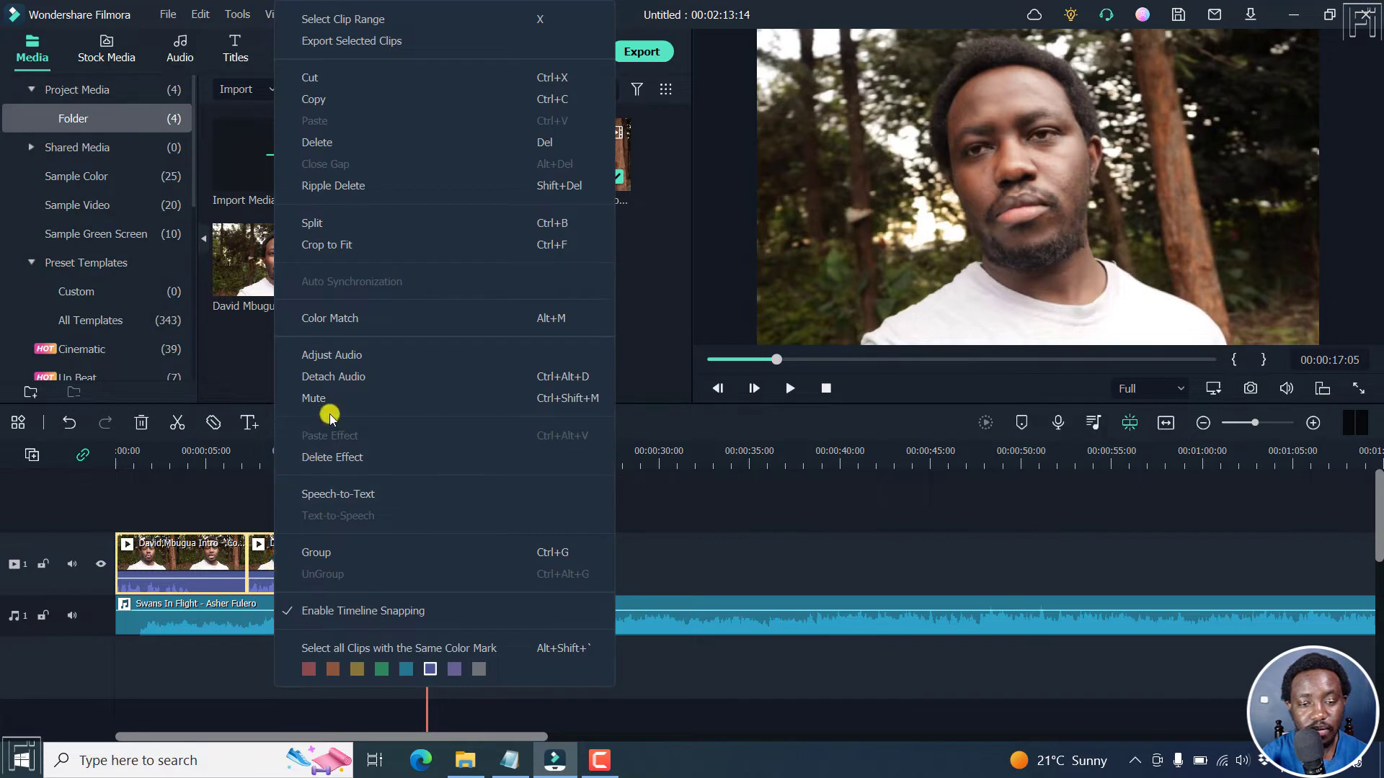
{"action": "left_click", "coordinate": [398, 353]}
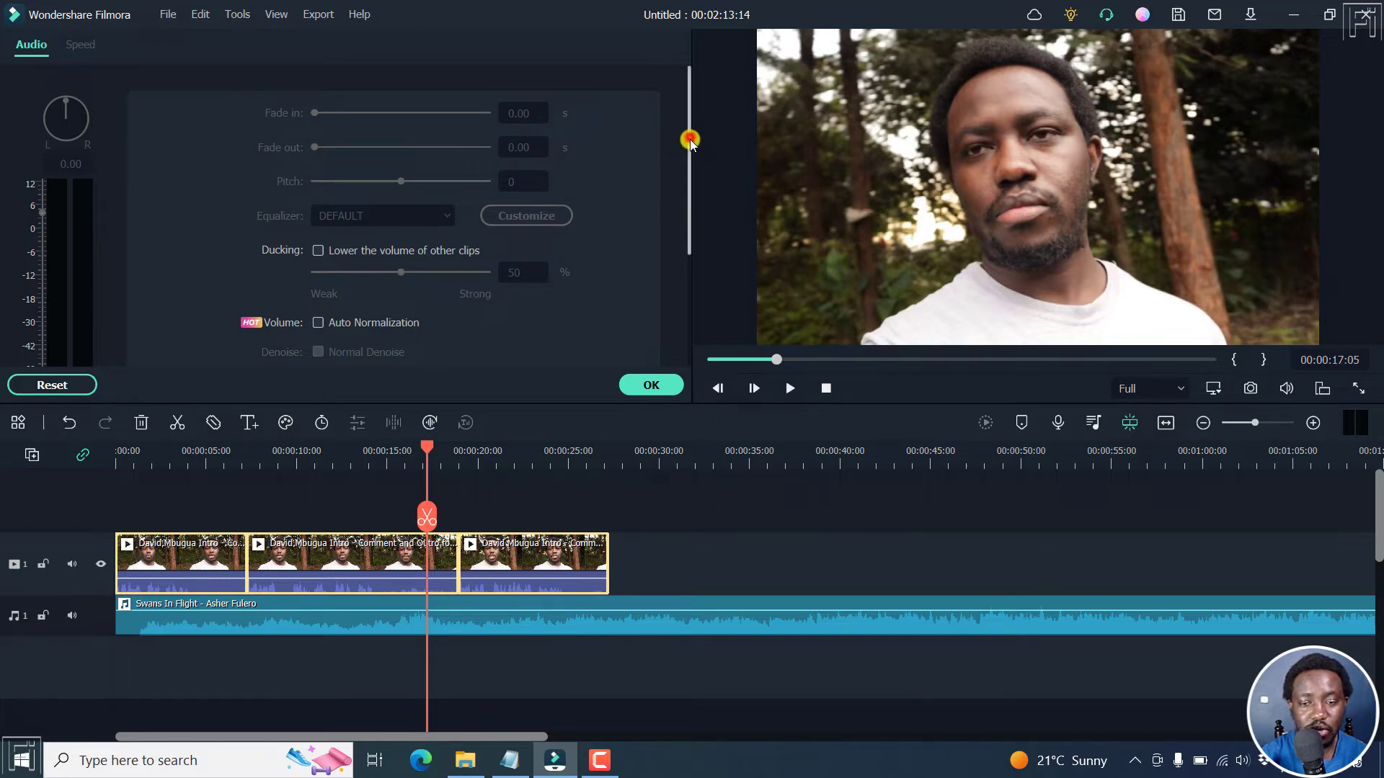
{"action": "mouse_move", "coordinate": [690, 139]}
{"action": "left_mouse_down"}
{"action": "mouse_move", "coordinate": [695, 253]}
{"action": "mouse_move", "coordinate": [688, 161]}
{"action": "left_mouse_up"}
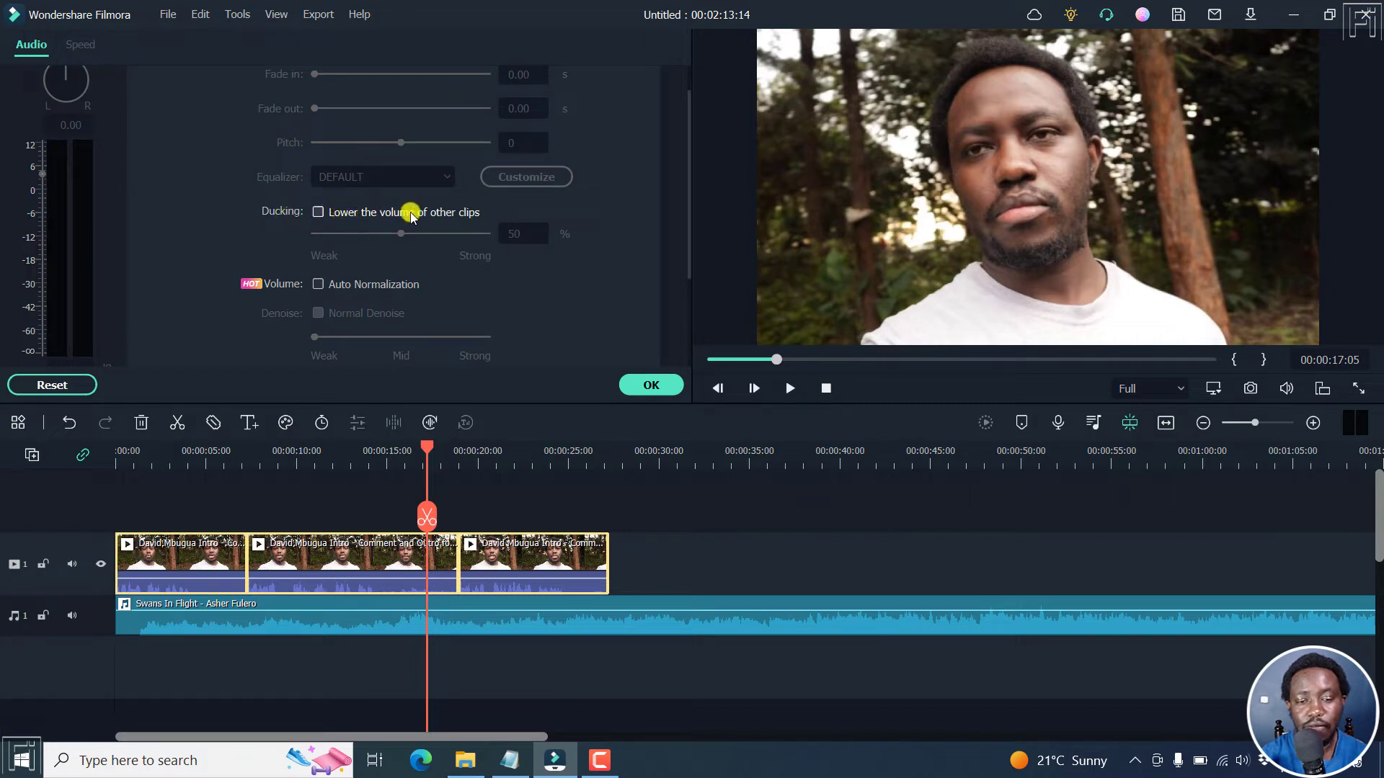
{"action": "left_click", "coordinate": [318, 212]}
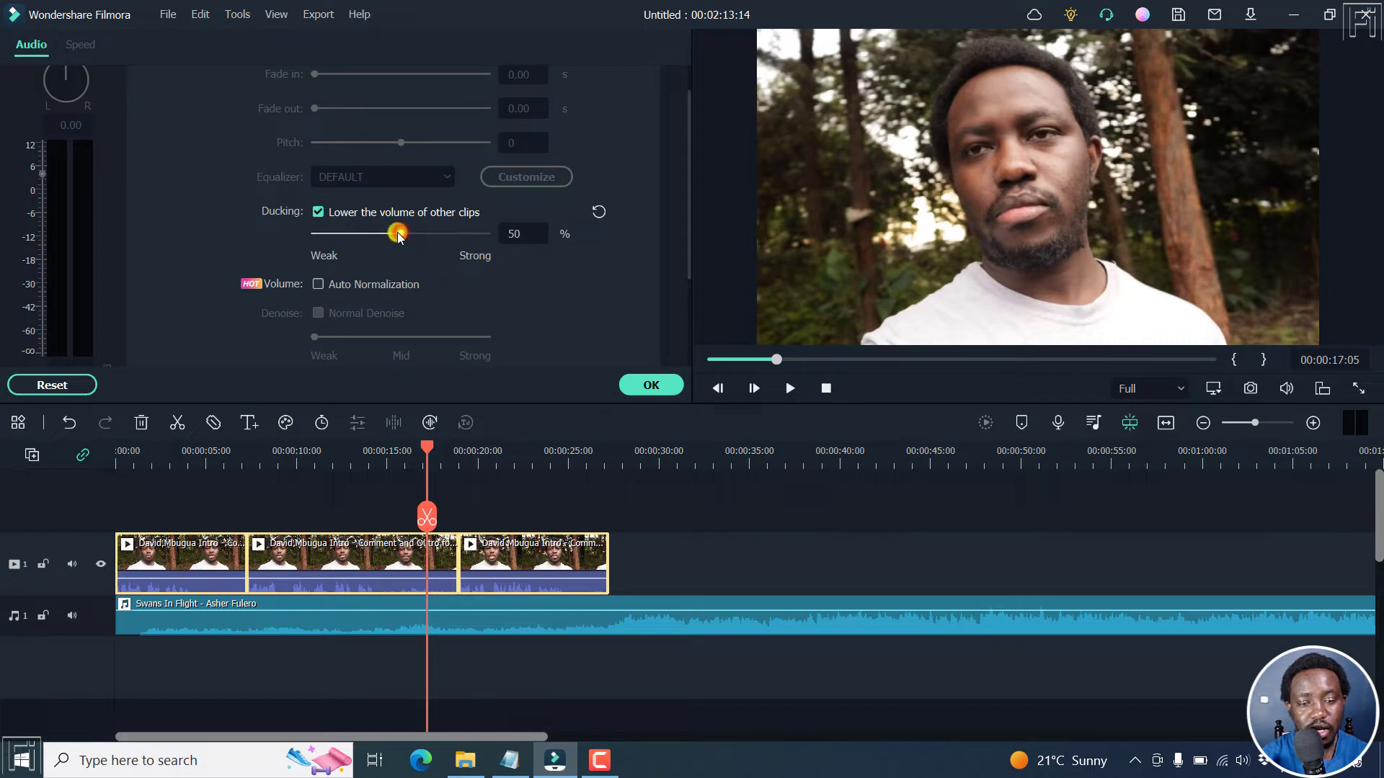
{"action": "left_click_drag", "start_coordinate": [398, 232], "coordinate": [494, 246]}
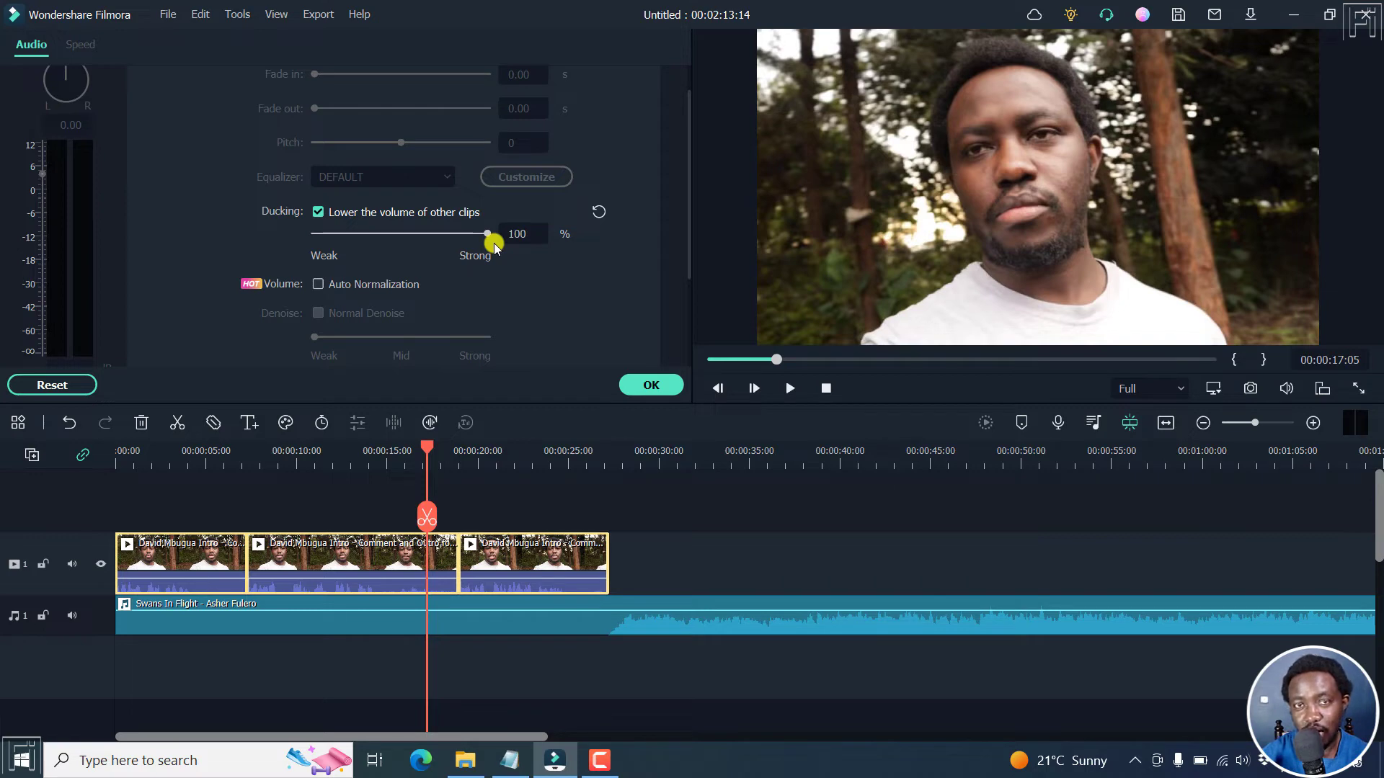
{"action": "left_click", "coordinate": [599, 212]}
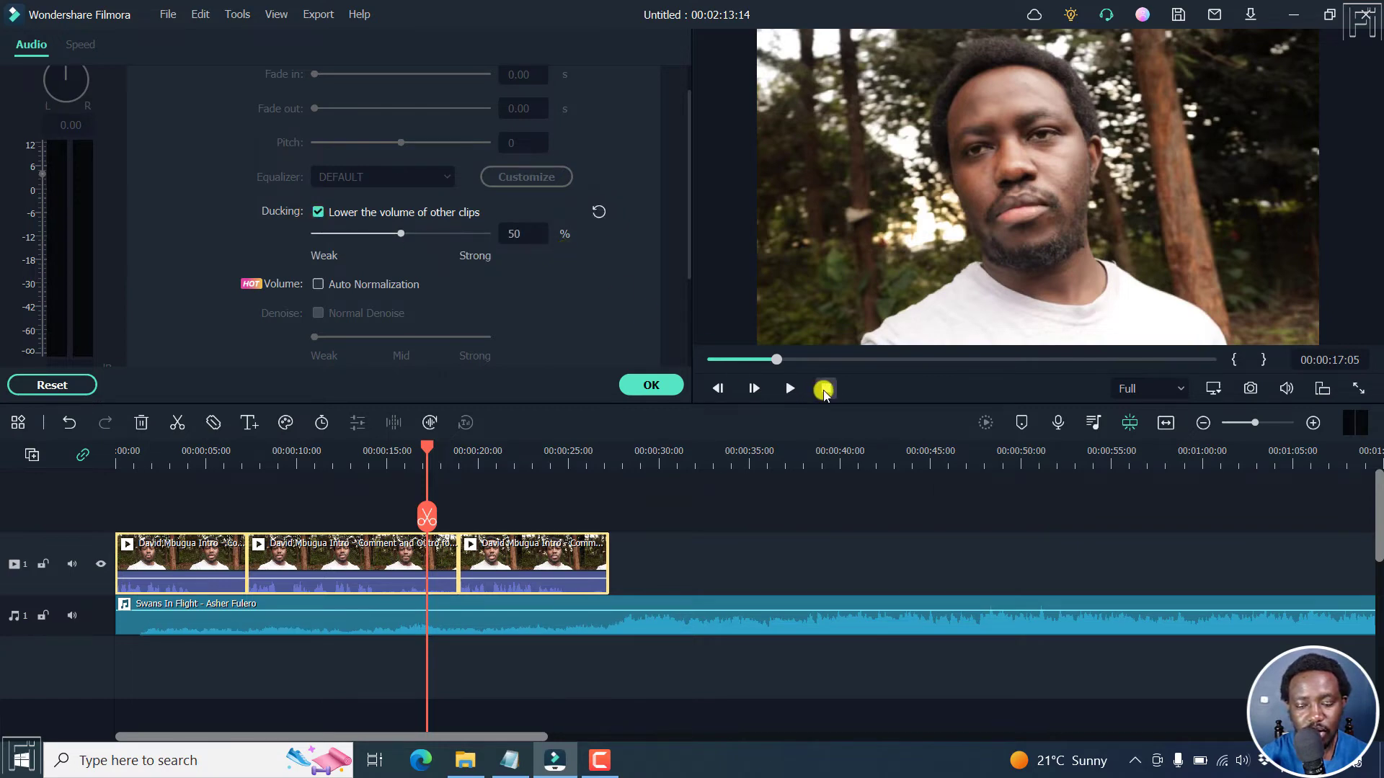
- Play the timeline from the beginning to check the music level under the speech
{"action": "left_click_drag", "start_coordinate": [431, 472], "coordinate": [94, 481]}
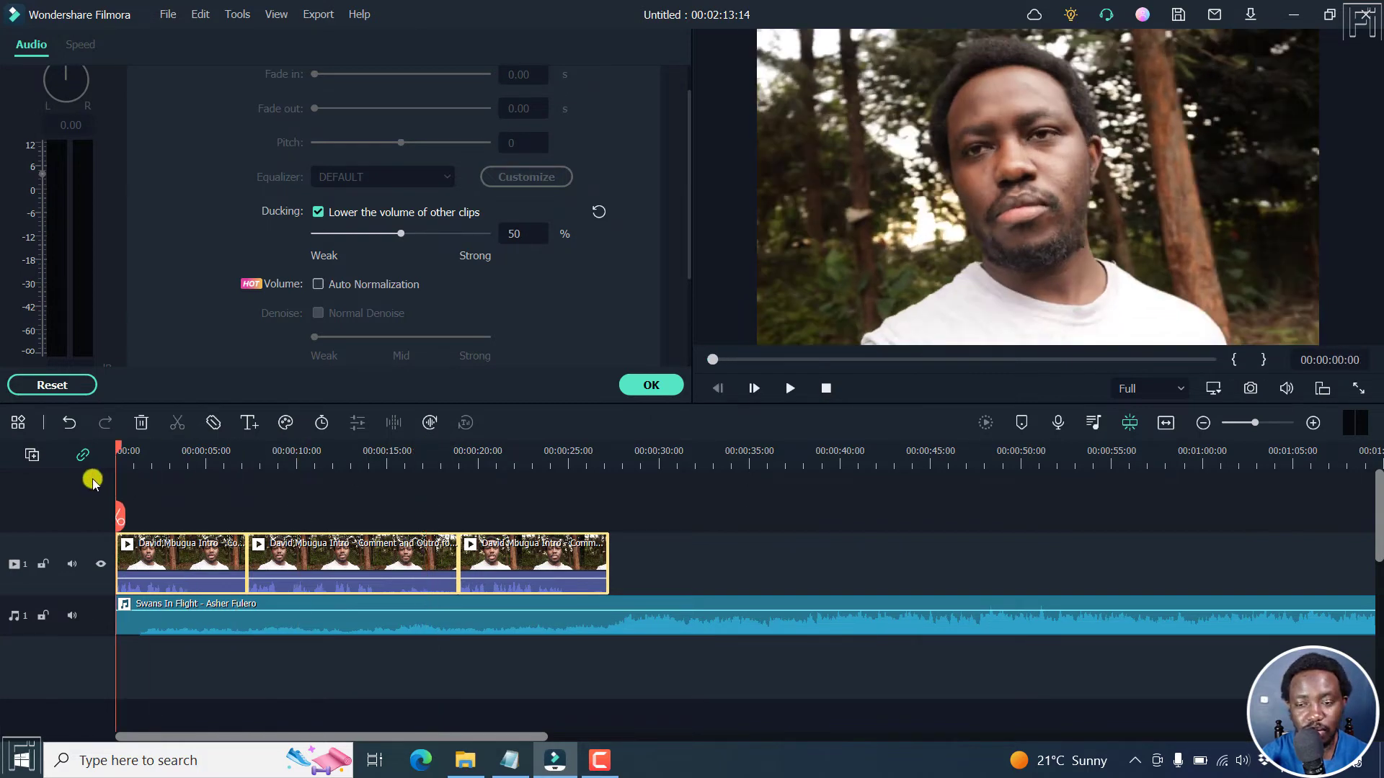
{"action": "key", "text": "space"}
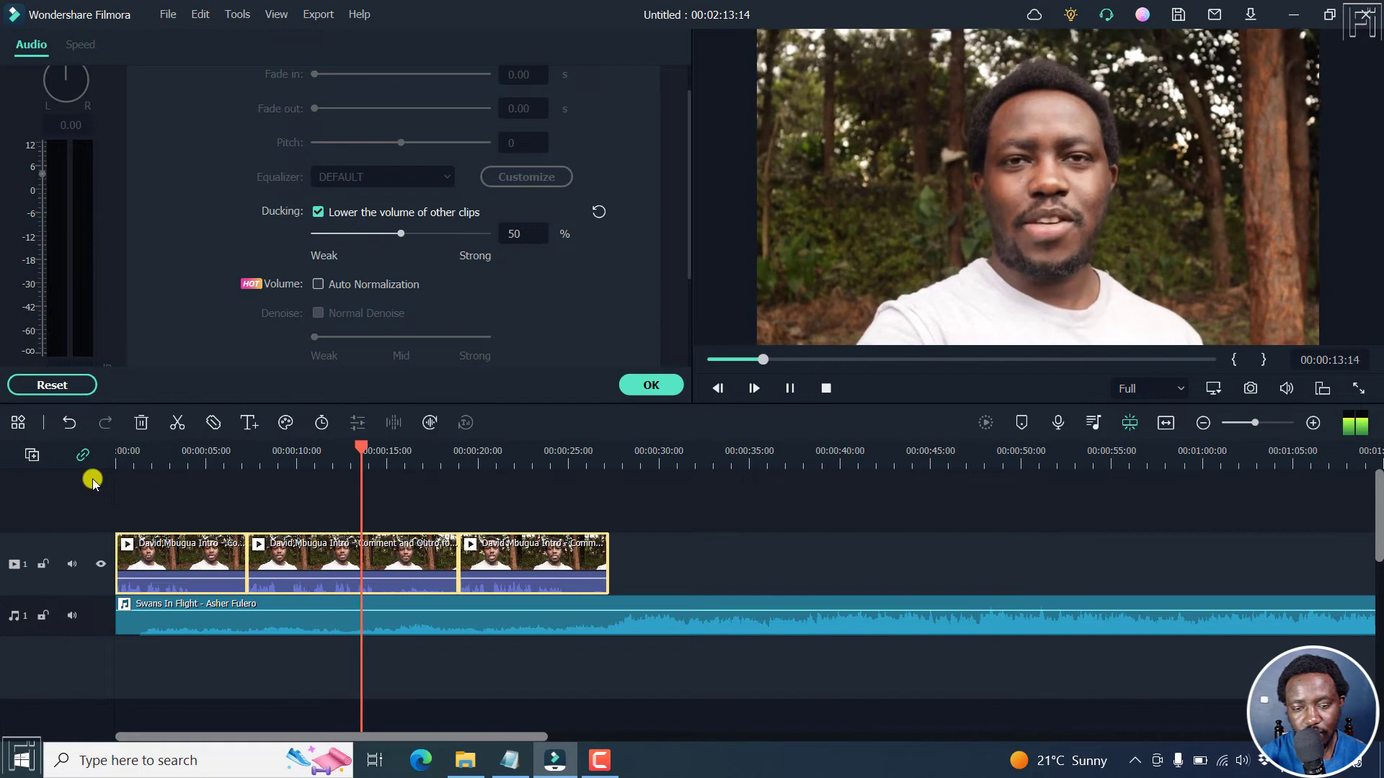
{"action": "key", "text": "space"}
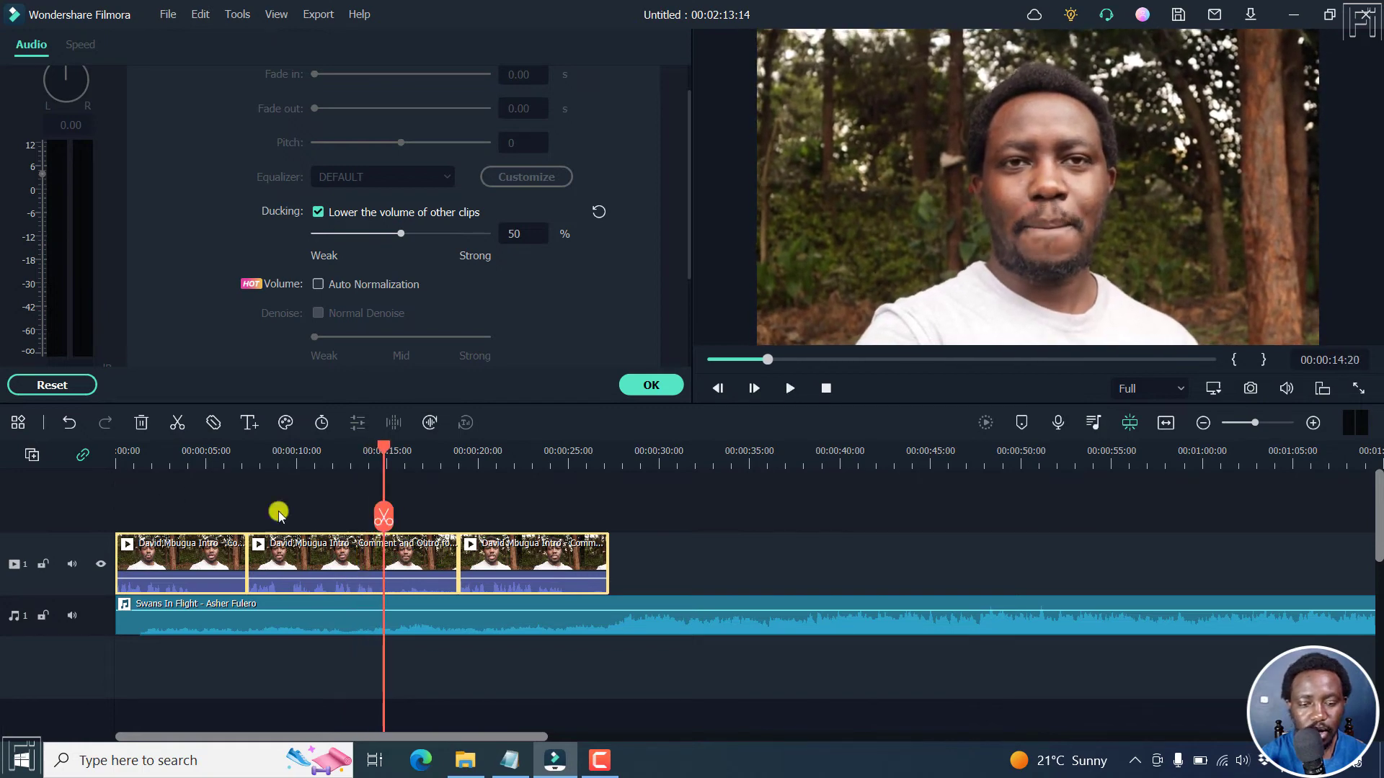
- Space out the video clips with gaps, moving the second to start at about 17 s and the third at about 39 s
{"action": "left_click", "coordinate": [690, 519]}
{"action": "left_click_drag", "start_coordinate": [643, 555], "coordinate": [520, 564]}
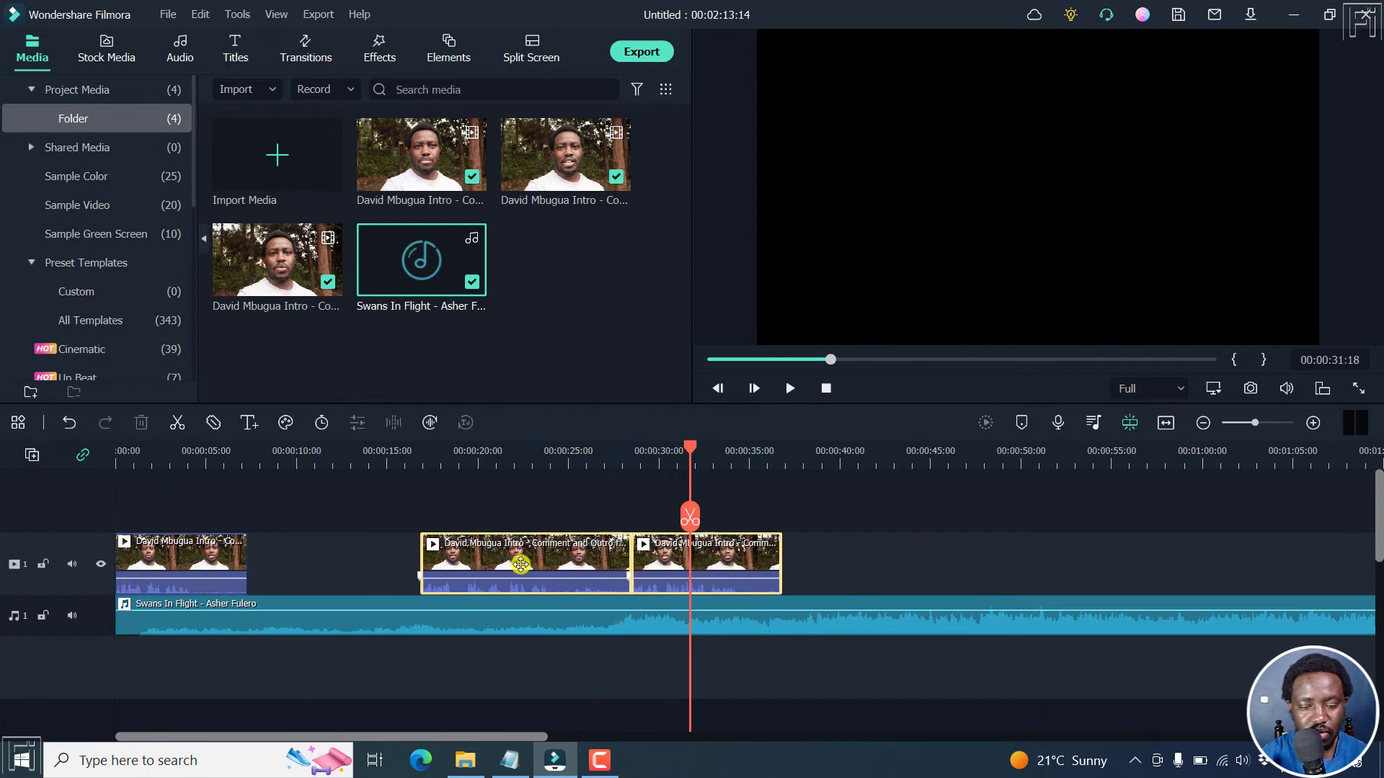
{"action": "left_click", "coordinate": [855, 550]}
{"action": "left_click_drag", "start_coordinate": [726, 550], "coordinate": [929, 577]}
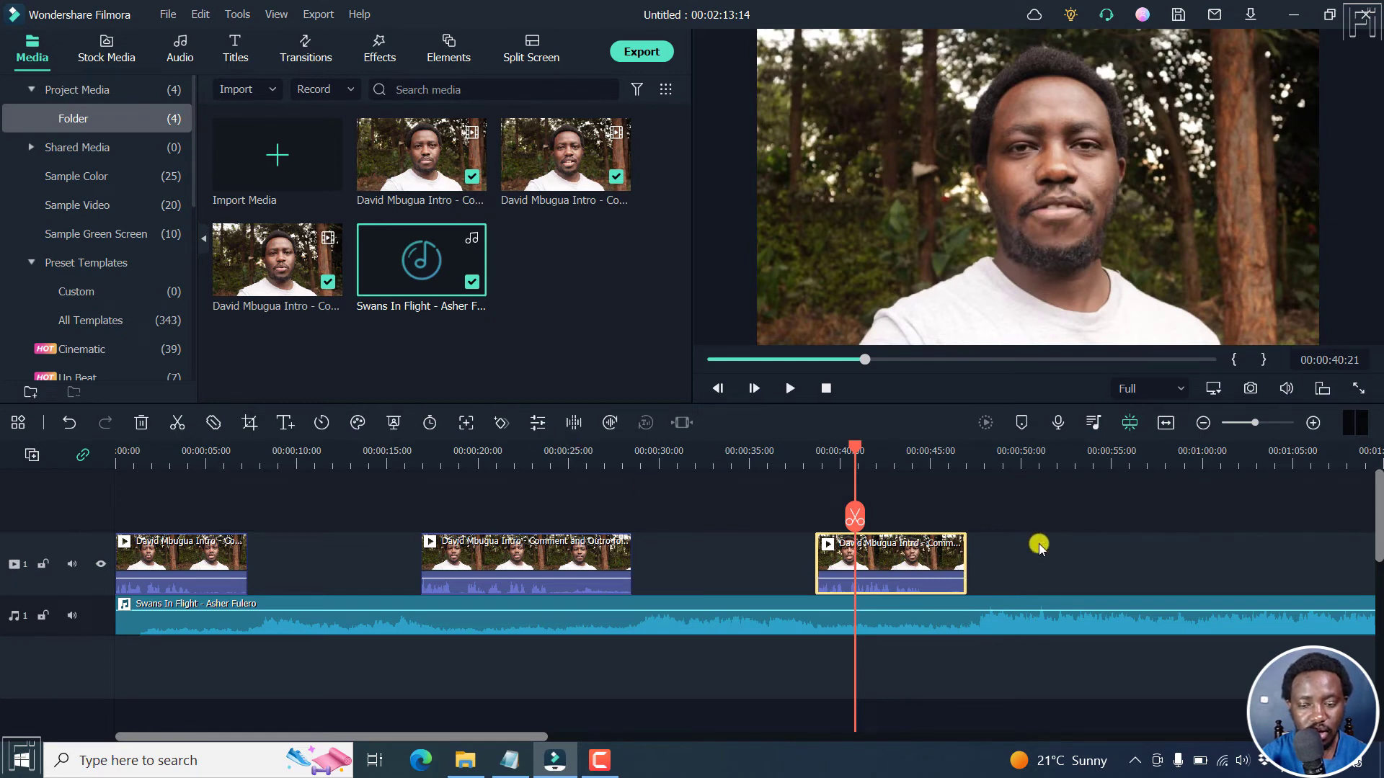
{"action": "left_click_drag", "start_coordinate": [1023, 547], "coordinate": [172, 560]}
{"action": "right_click", "coordinate": [173, 562]}
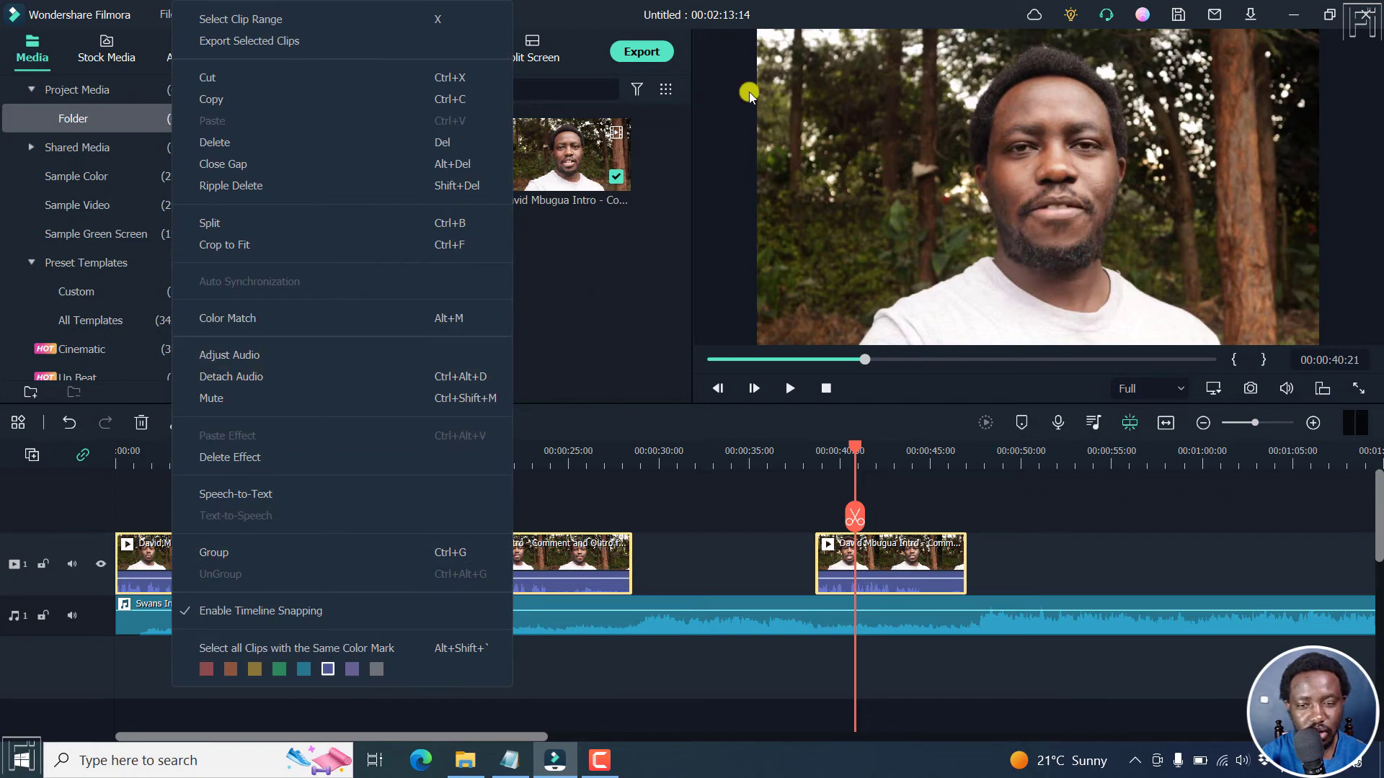
{"action": "left_click", "coordinate": [624, 7]}
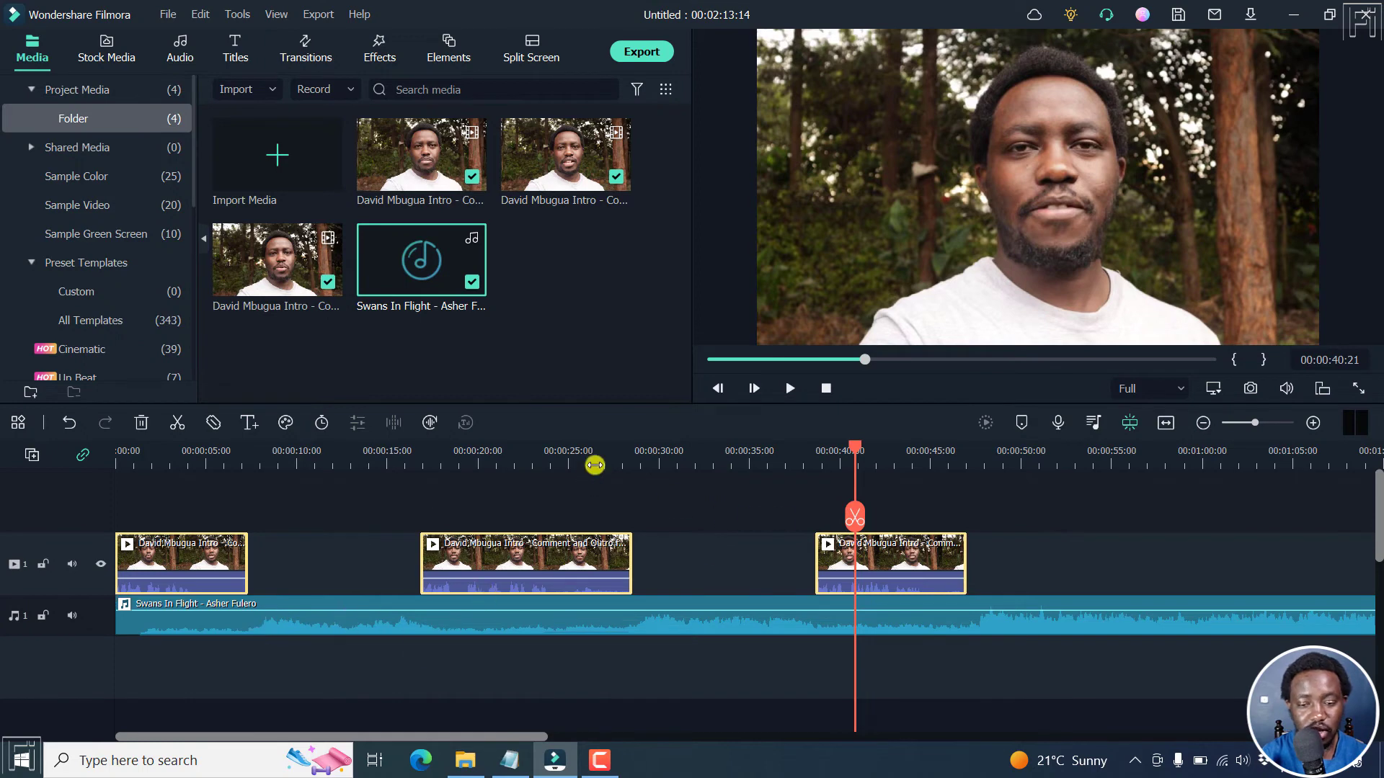
- Play the timeline from the beginning through the first gap into the second clip to hear how the music level changes
{"action": "key", "text": "Home"}
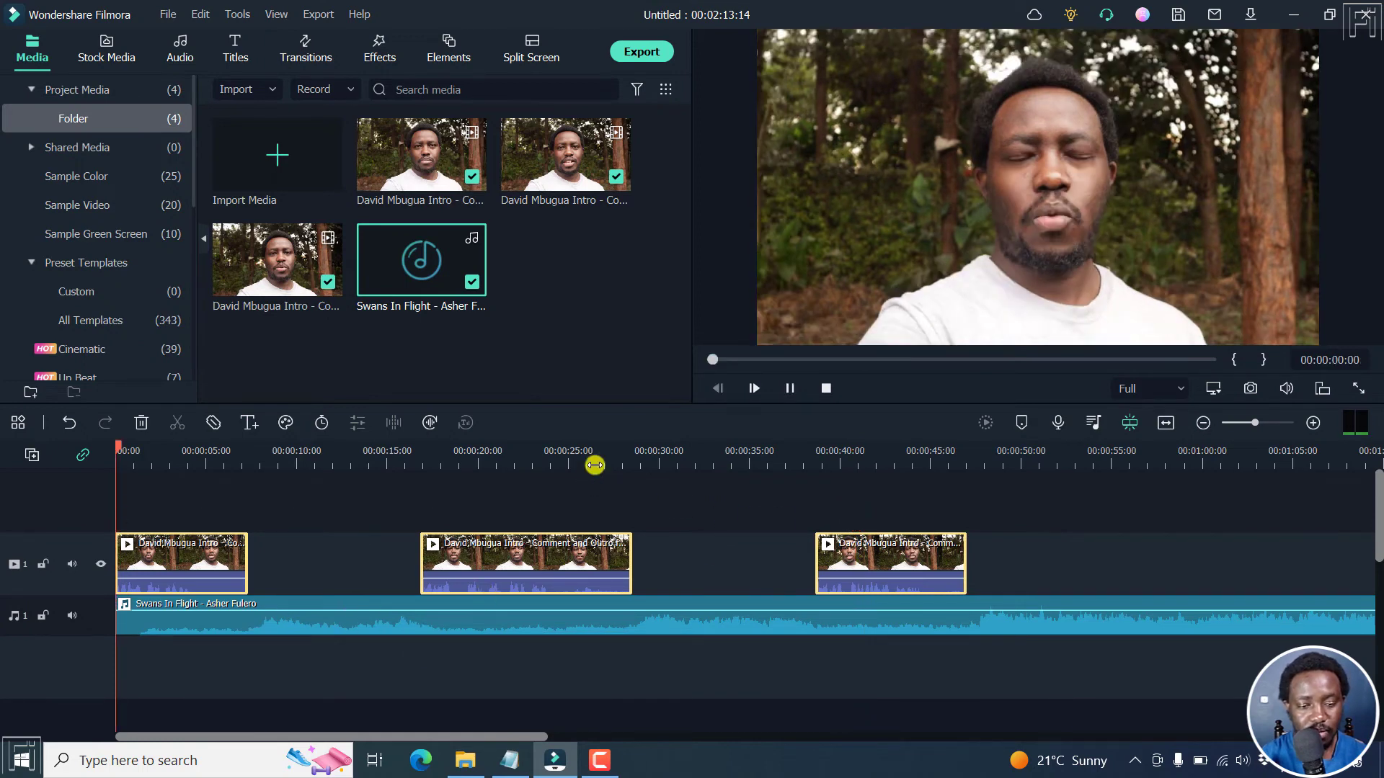
{"action": "key", "text": "space"}
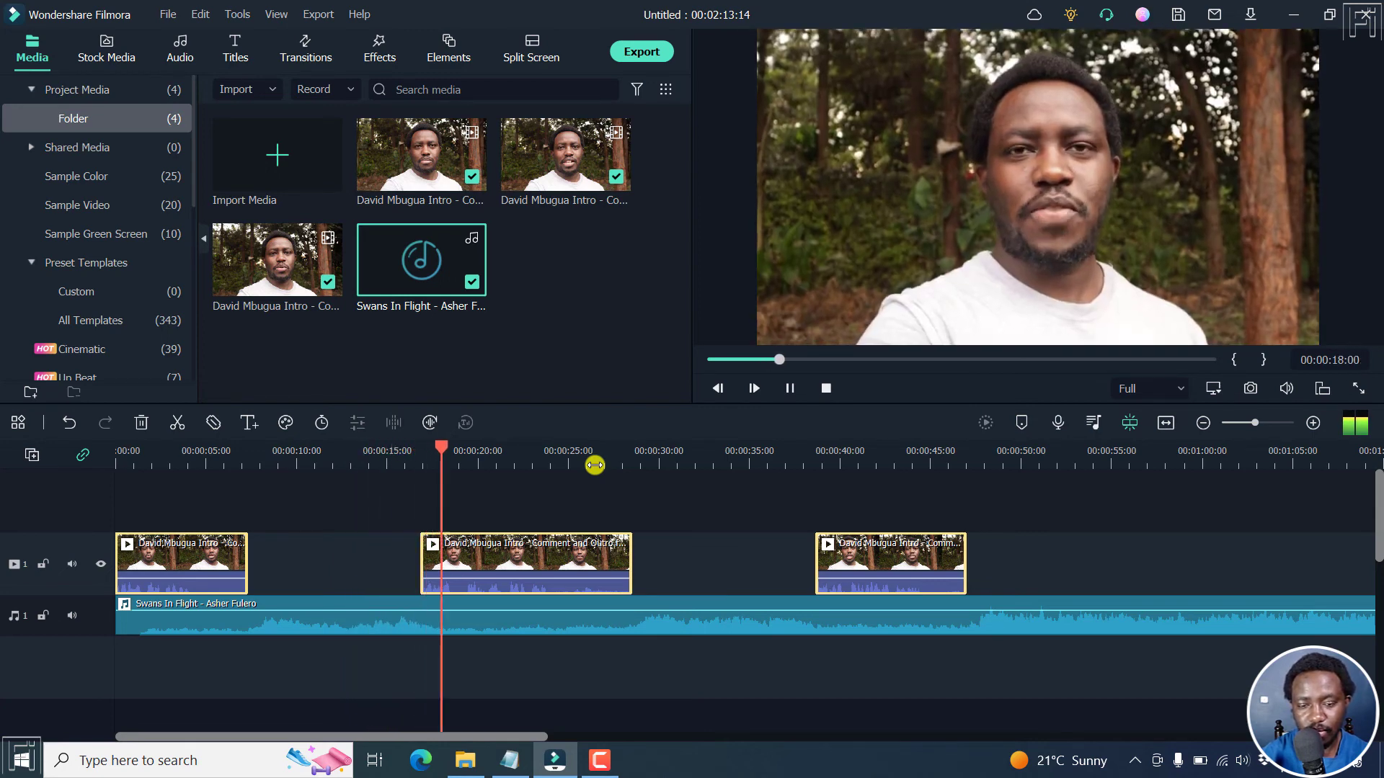
{"action": "key", "text": "space"}
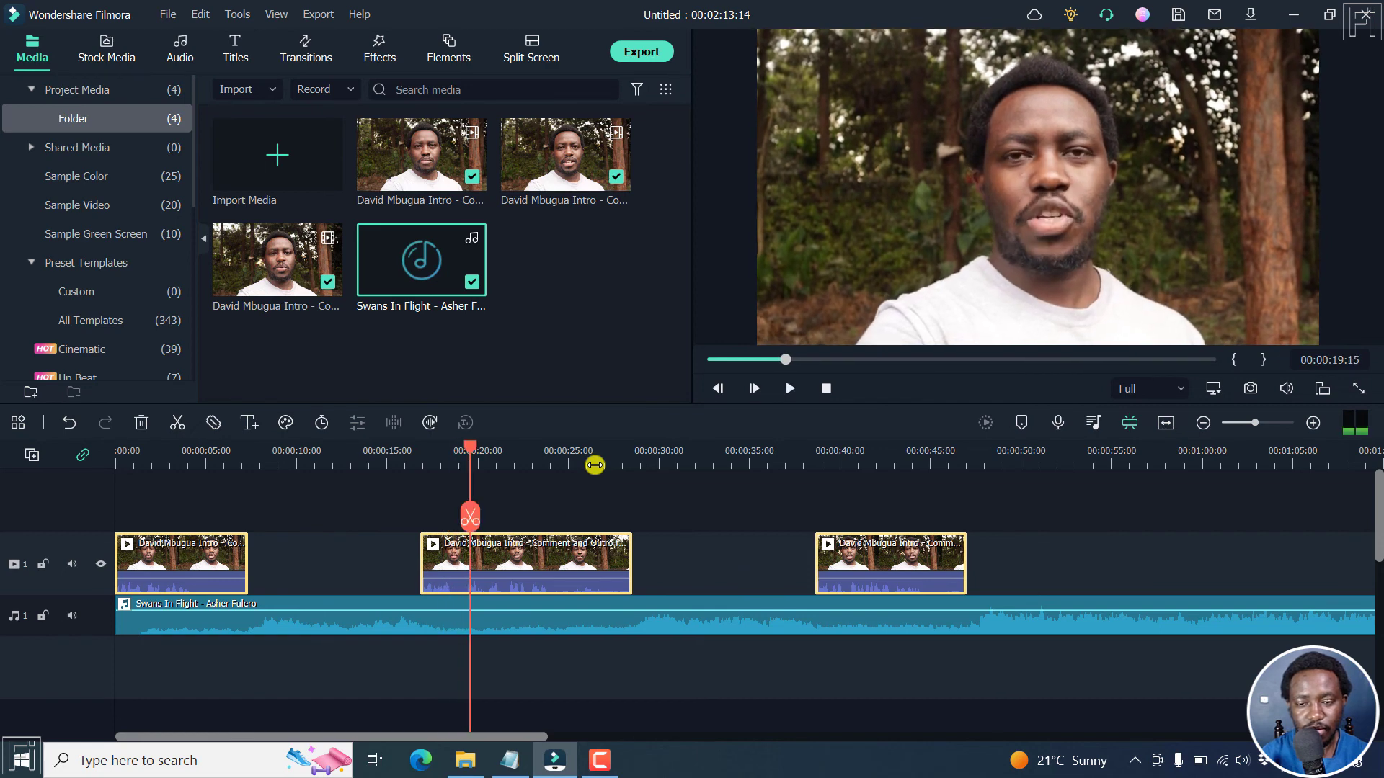